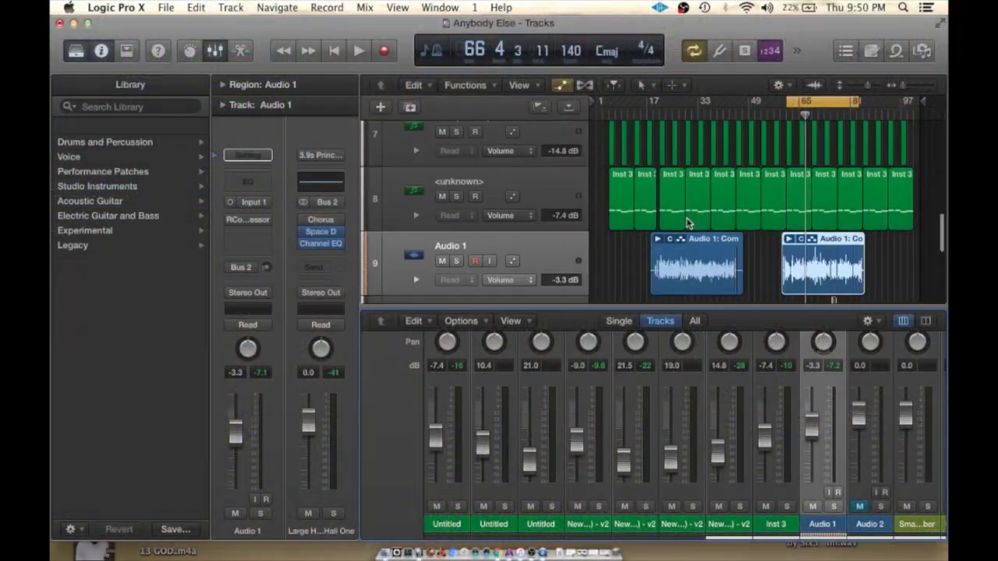
Step: Look over the mixer's channel strips and the arrangement tracks, and play the cycled section from bar 61
{"action": "scroll", "coordinate": [654, 462], "scroll_direction": "up", "scroll_amount": 5}
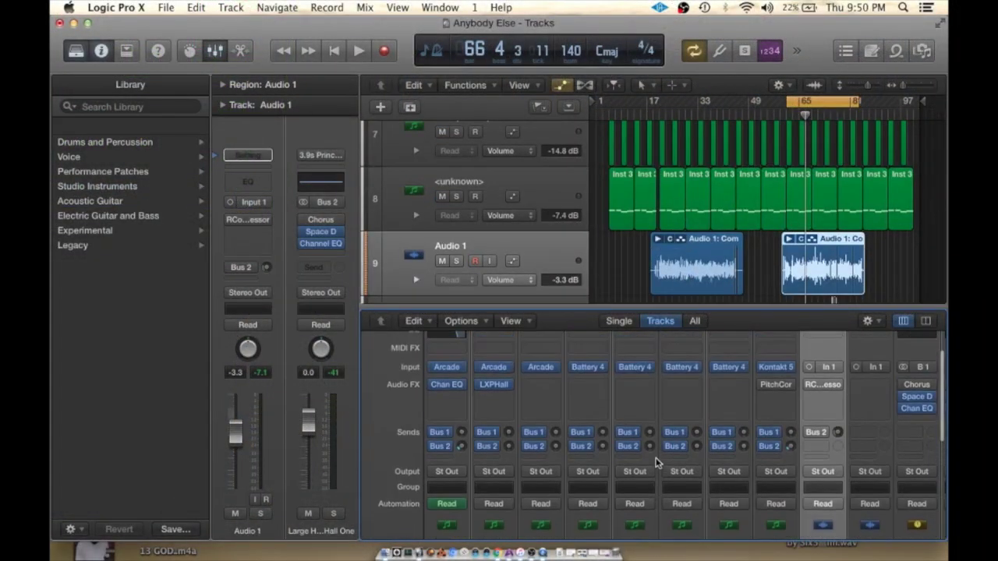
{"action": "scroll", "coordinate": [654, 463], "scroll_direction": "down", "scroll_amount": 2}
{"action": "scroll", "coordinate": [748, 209], "scroll_direction": "down", "scroll_amount": 2}
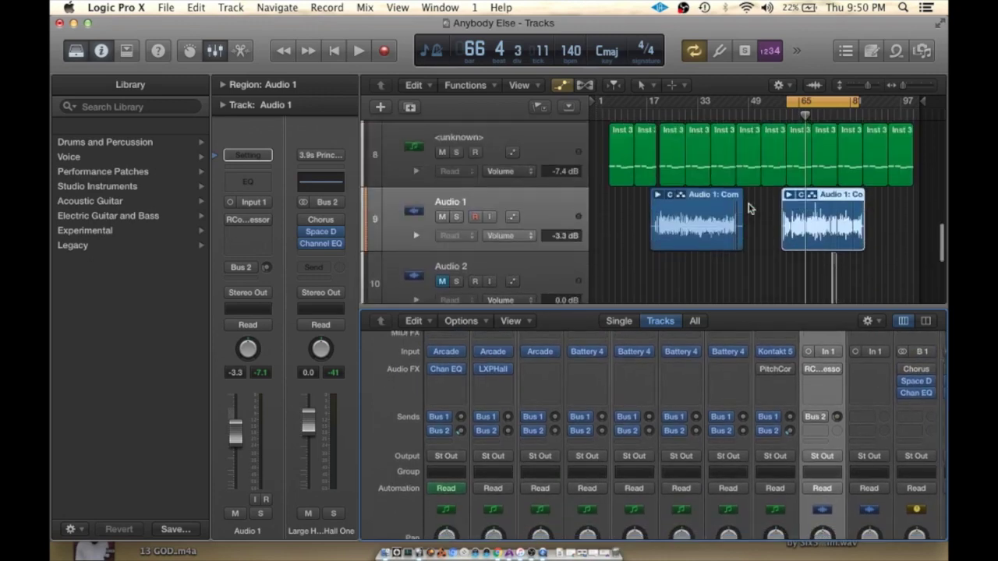
{"action": "scroll", "coordinate": [748, 209], "scroll_direction": "up", "scroll_amount": 12}
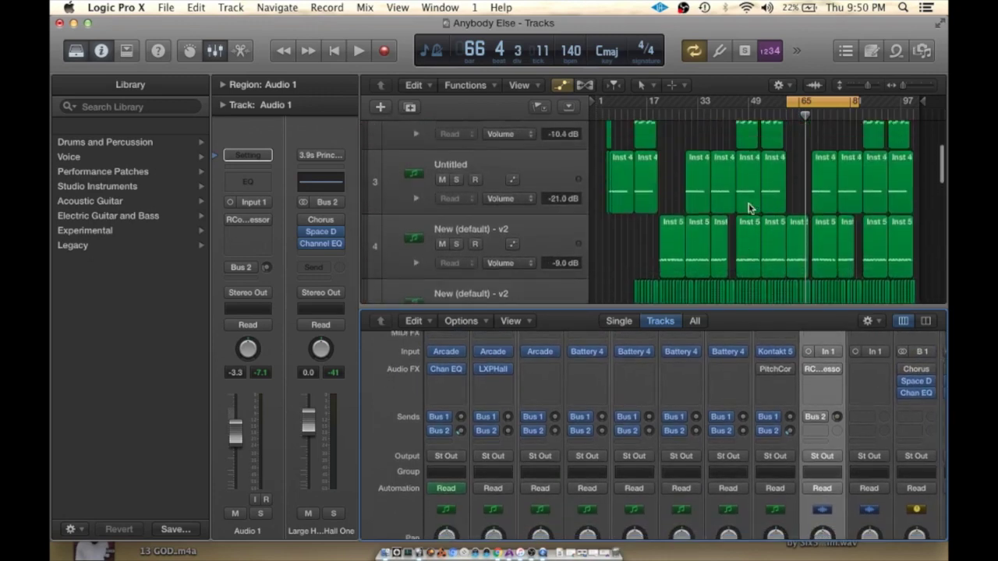
{"action": "scroll", "coordinate": [748, 209], "scroll_direction": "down", "scroll_amount": 12}
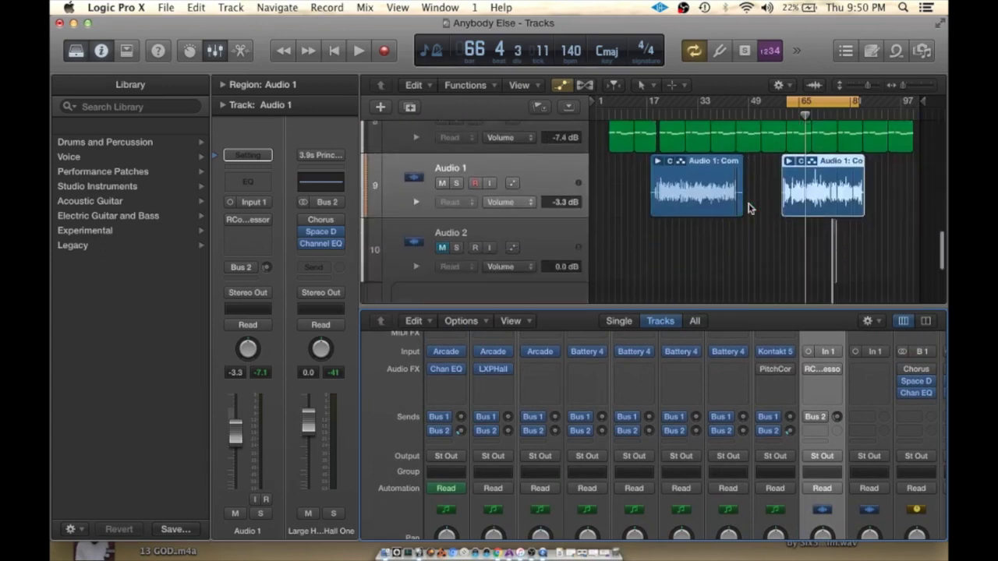
{"action": "scroll", "coordinate": [696, 509], "scroll_direction": "down", "scroll_amount": 6}
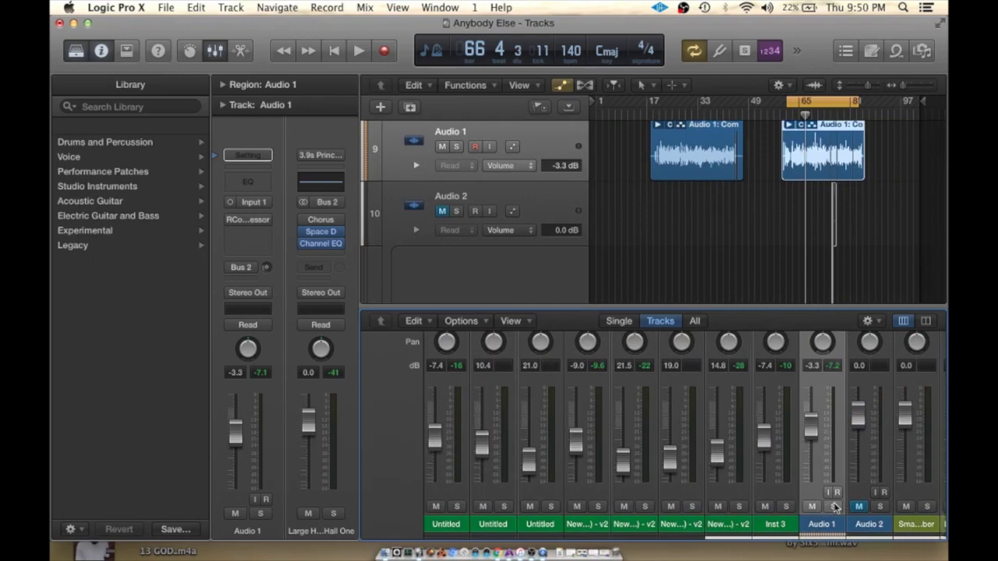
{"action": "key", "text": "space"}
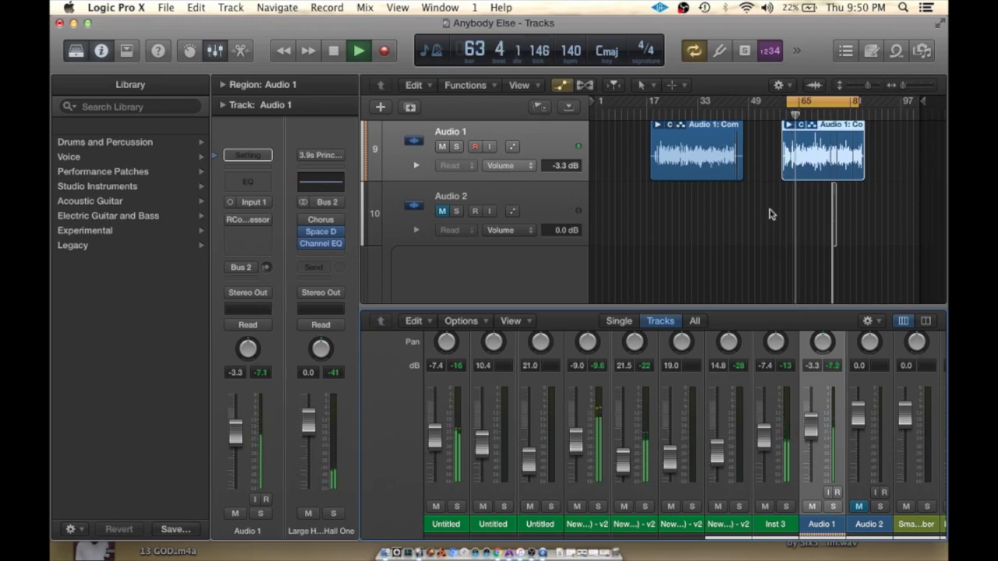
Step: Audition the fourth track, New (default) - v2 at -9.0 dB, and move it to the head of the track list
{"action": "left_click", "coordinate": [605, 527]}
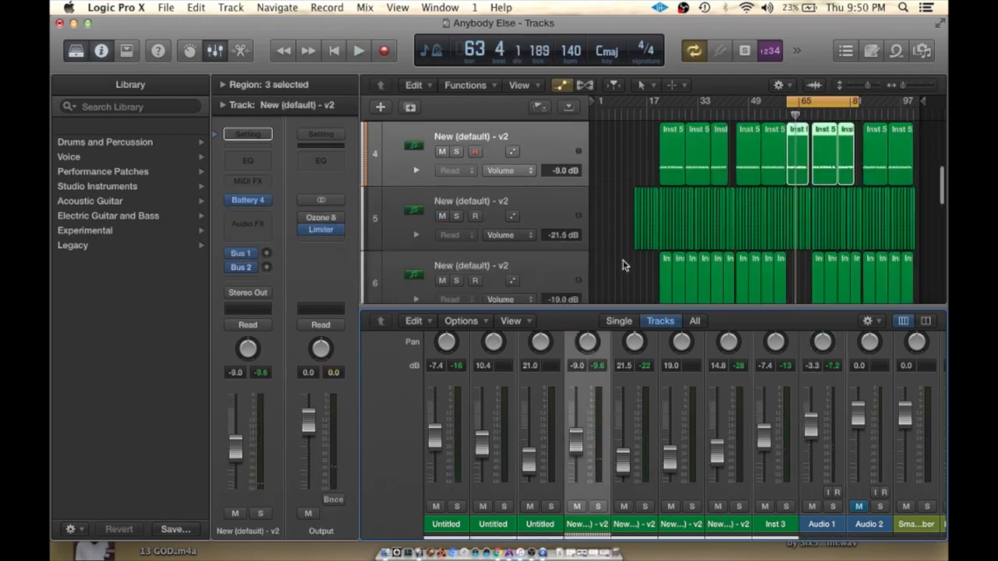
{"action": "scroll", "coordinate": [623, 265], "scroll_direction": "up", "scroll_amount": 3}
{"action": "key", "text": "space"}
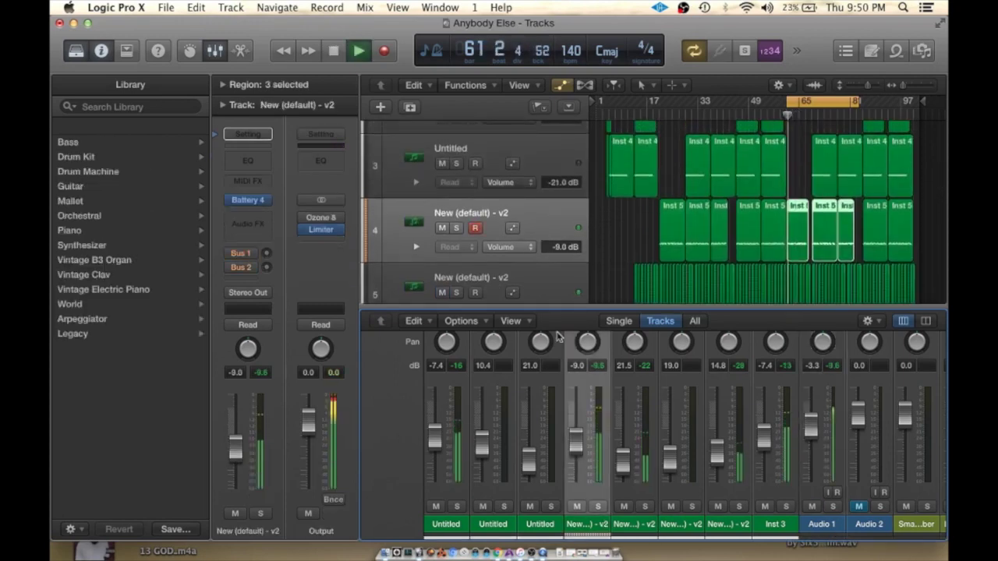
{"action": "key", "text": "space"}
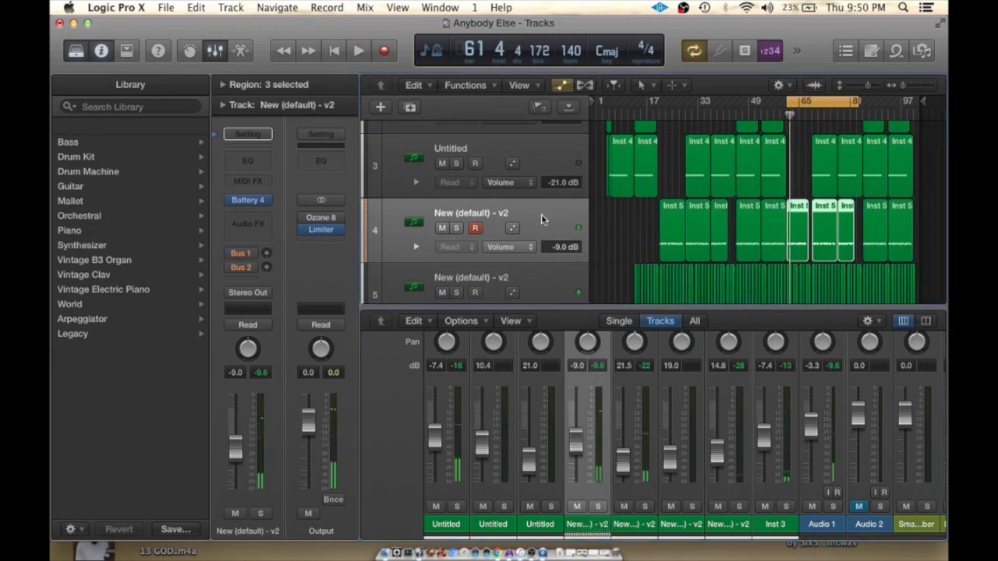
{"action": "scroll", "coordinate": [541, 214], "scroll_direction": "up", "scroll_amount": 4}
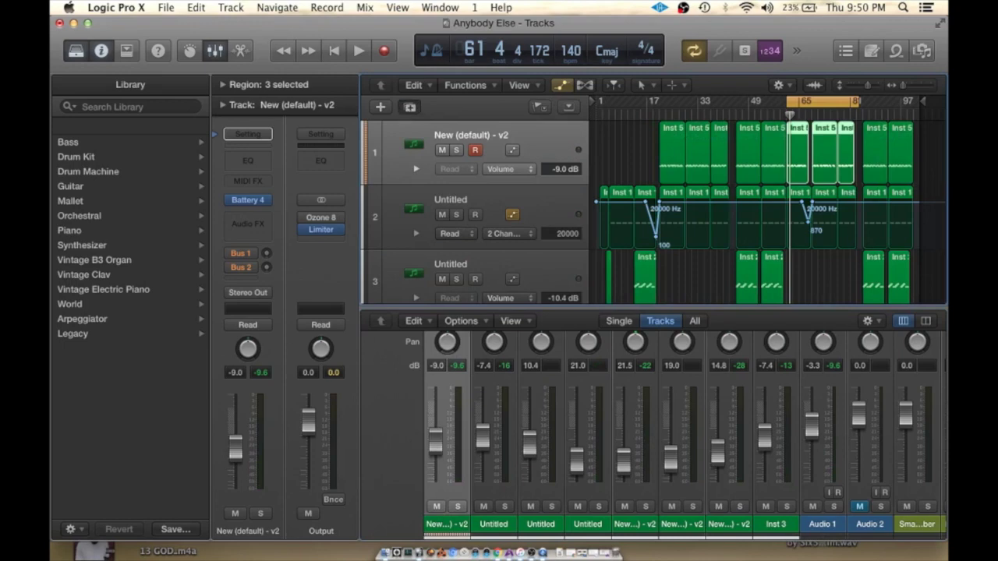
Step: Duplicate the drum track with its regions and delete the upper row of notes from all the copied regions
{"action": "left_click", "coordinate": [408, 109]}
{"action": "left_click_drag", "start_coordinate": [918, 156], "coordinate": [892, 214]}
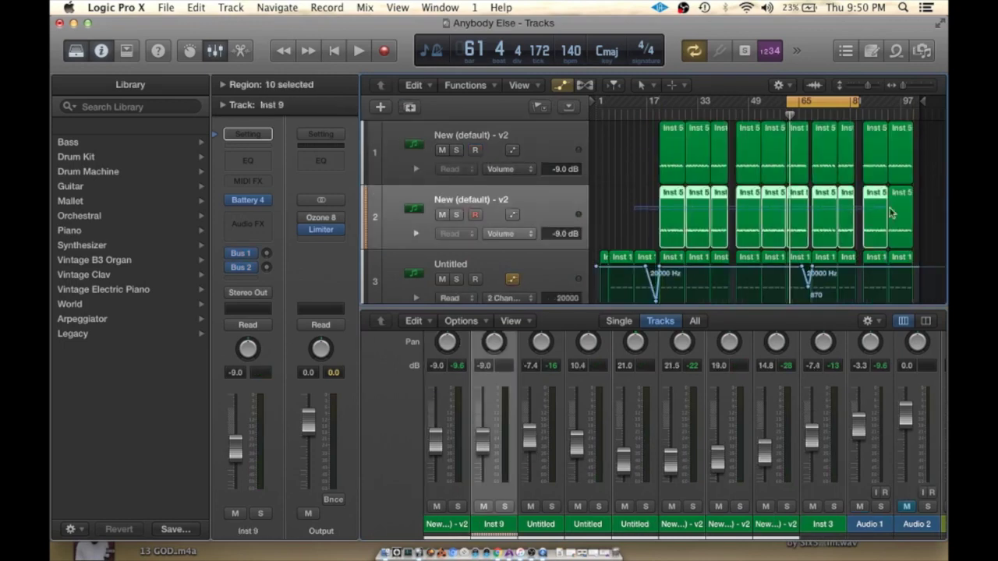
{"action": "double_click", "coordinate": [670, 219]}
{"action": "scroll", "coordinate": [711, 476], "scroll_direction": "right", "scroll_amount": 8}
{"action": "scroll", "coordinate": [925, 421], "scroll_direction": "left", "scroll_amount": 12}
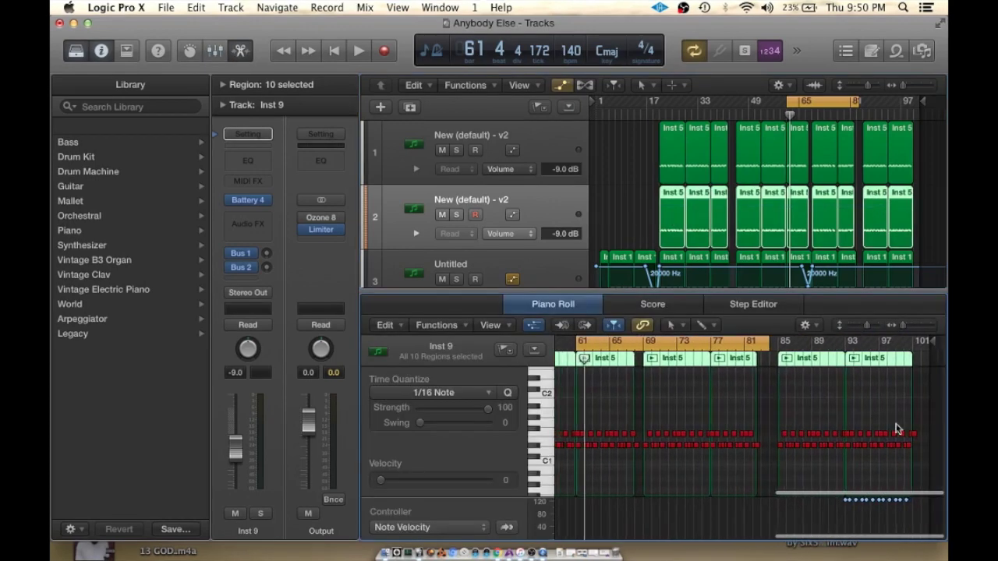
{"action": "left_click", "coordinate": [524, 432]}
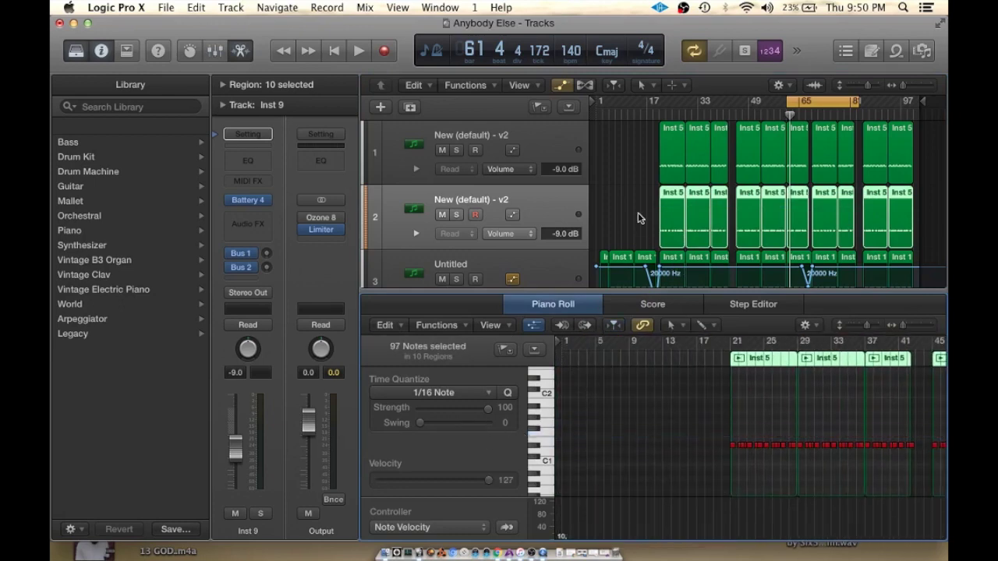
Step: Delete the lower row of notes from all regions on the original New (default) - v2 drum track
{"action": "left_click_drag", "start_coordinate": [648, 164], "coordinate": [930, 158]}
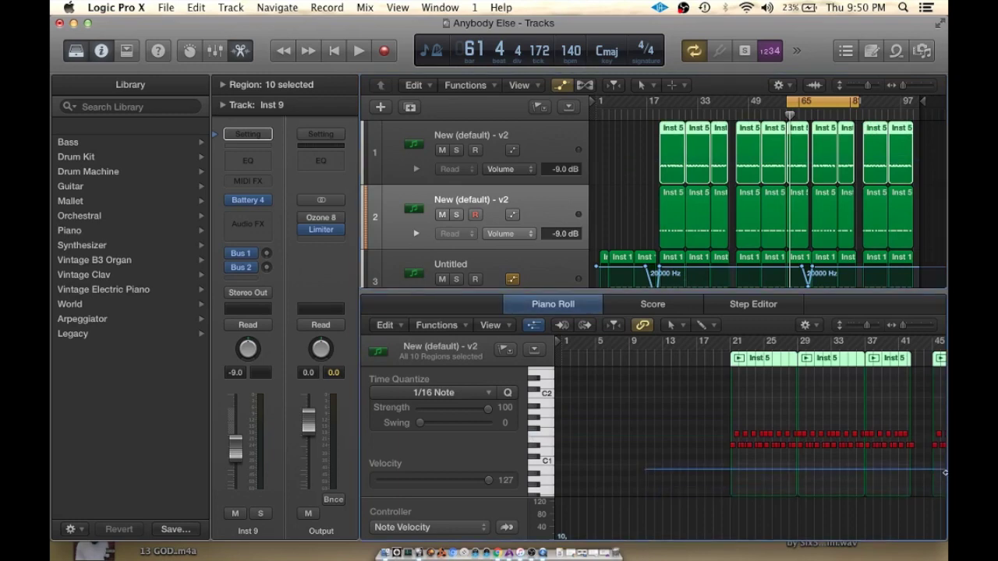
{"action": "scroll", "coordinate": [945, 459], "scroll_direction": "right", "scroll_amount": 6}
{"action": "scroll", "coordinate": [945, 460], "scroll_direction": "right", "scroll_amount": 8}
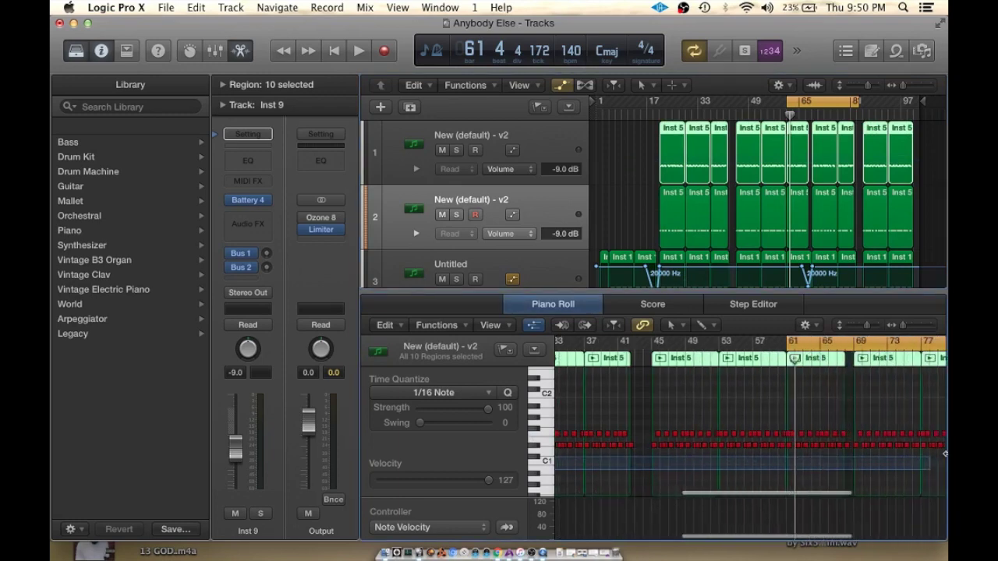
{"action": "left_click_drag", "start_coordinate": [945, 452], "coordinate": [921, 441]}
{"action": "key", "text": "Delete"}
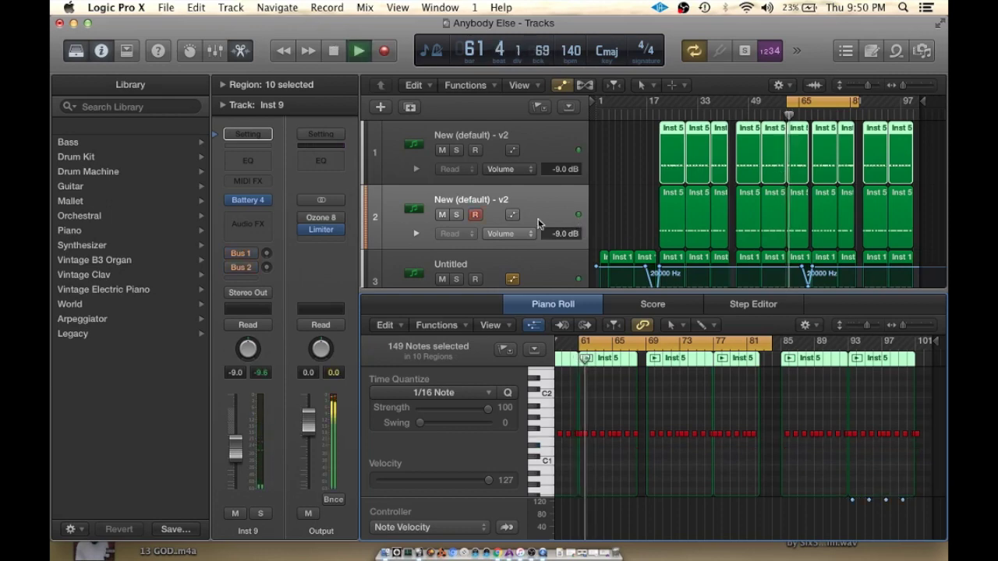
Step: Solo the two split drum tracks and play the cycled section
{"action": "scroll", "coordinate": [538, 223], "scroll_direction": "down", "scroll_amount": 1}
{"action": "left_click", "coordinate": [456, 142]}
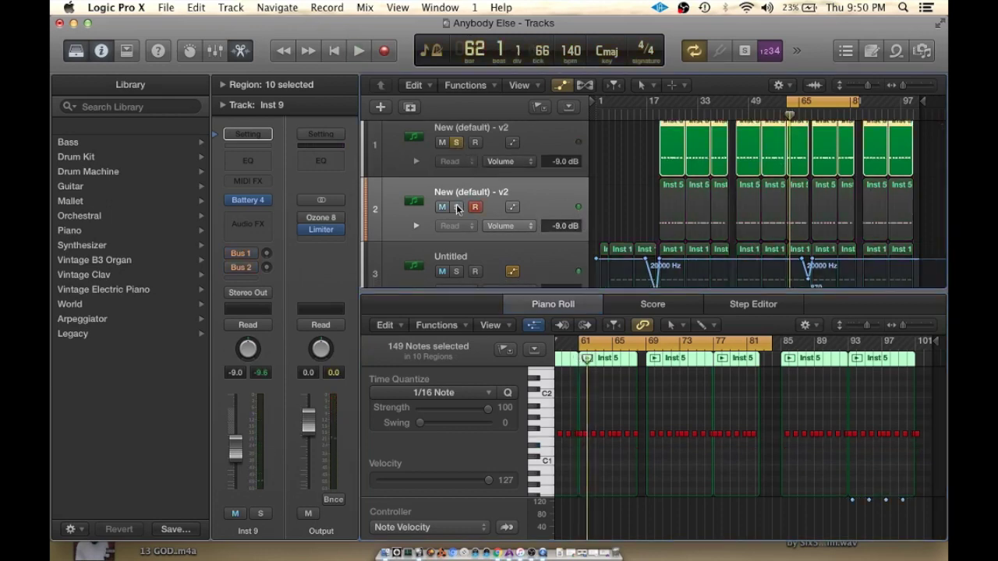
{"action": "left_click", "coordinate": [457, 207]}
{"action": "key", "text": "space"}
Step: Solo the <unknown> bass track, move it above the drum tracks as track 1, and stop playback
{"action": "scroll", "coordinate": [457, 206], "scroll_direction": "down", "scroll_amount": 8}
{"action": "scroll", "coordinate": [458, 206], "scroll_direction": "up", "scroll_amount": 1}
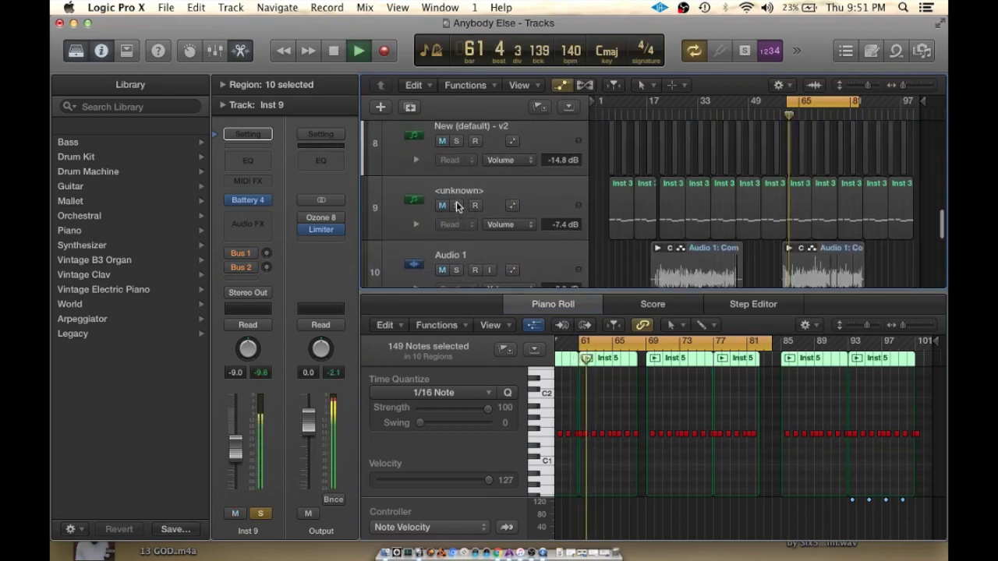
{"action": "left_click", "coordinate": [505, 190]}
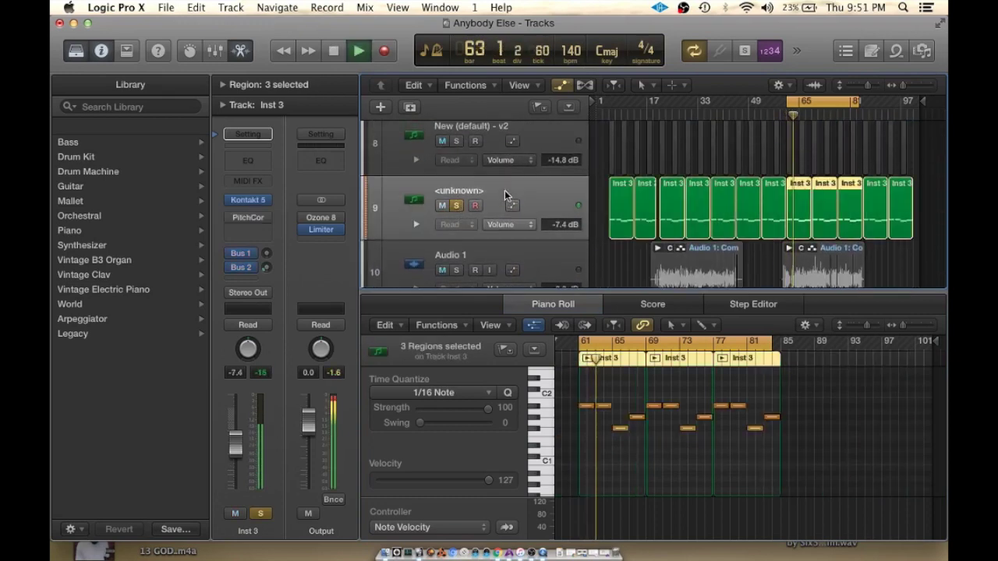
{"action": "scroll", "coordinate": [495, 192], "scroll_direction": "up", "scroll_amount": 8}
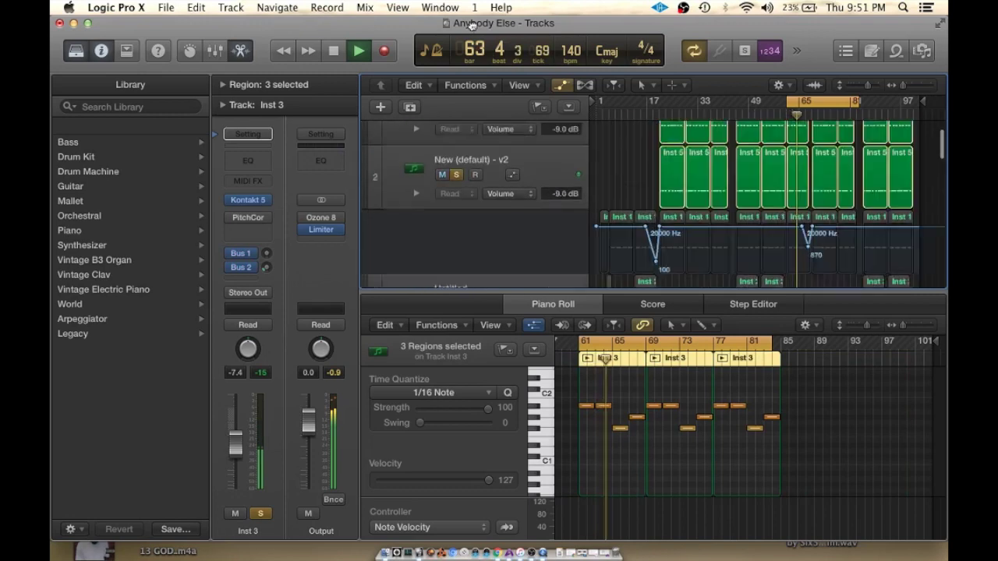
{"action": "key", "text": "space"}
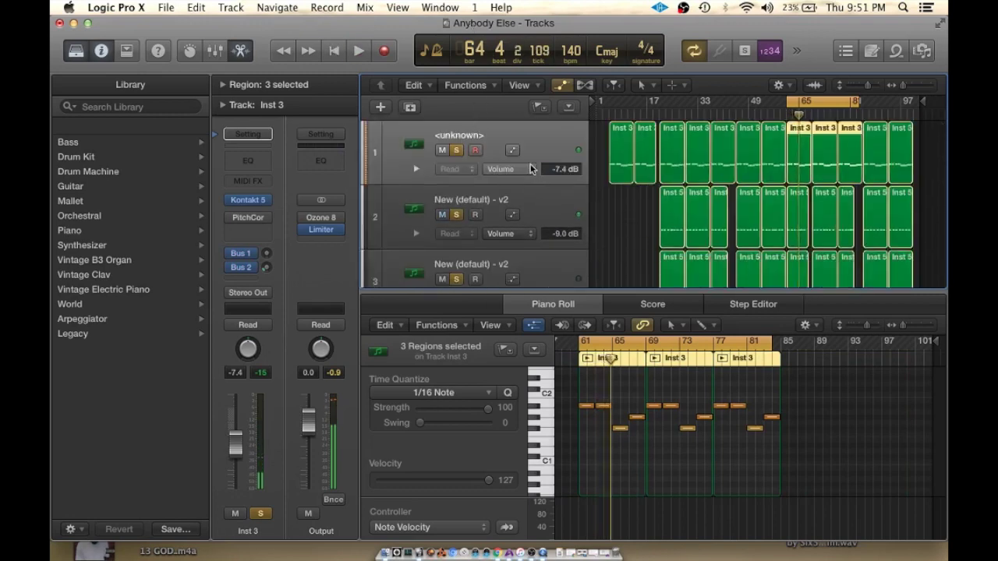
Step: Place the low-note drum track directly beneath the bass track, soloing it and unsoloing the other split drum track
{"action": "left_click", "coordinate": [457, 278]}
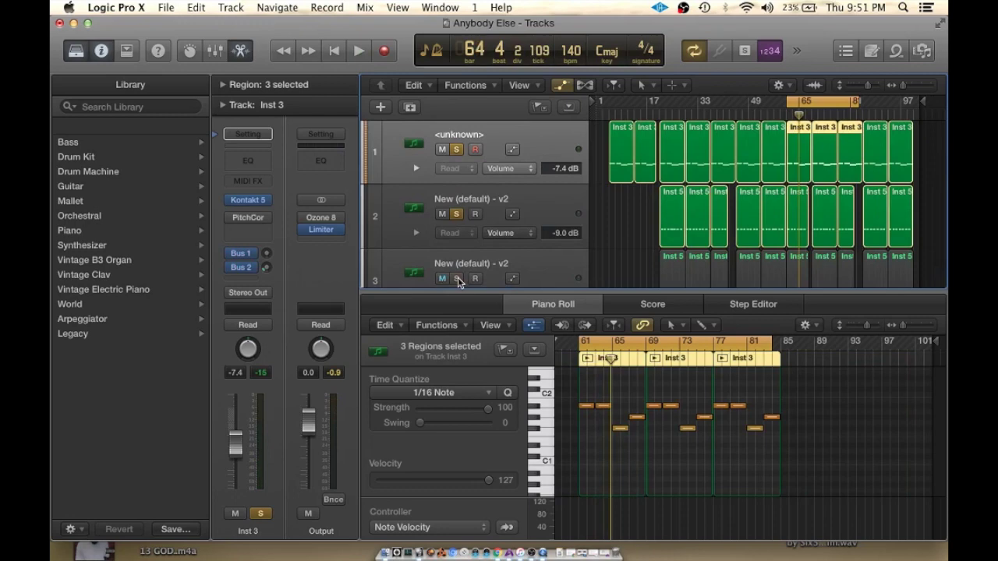
{"action": "key", "text": "space"}
{"action": "left_click", "coordinate": [483, 204]}
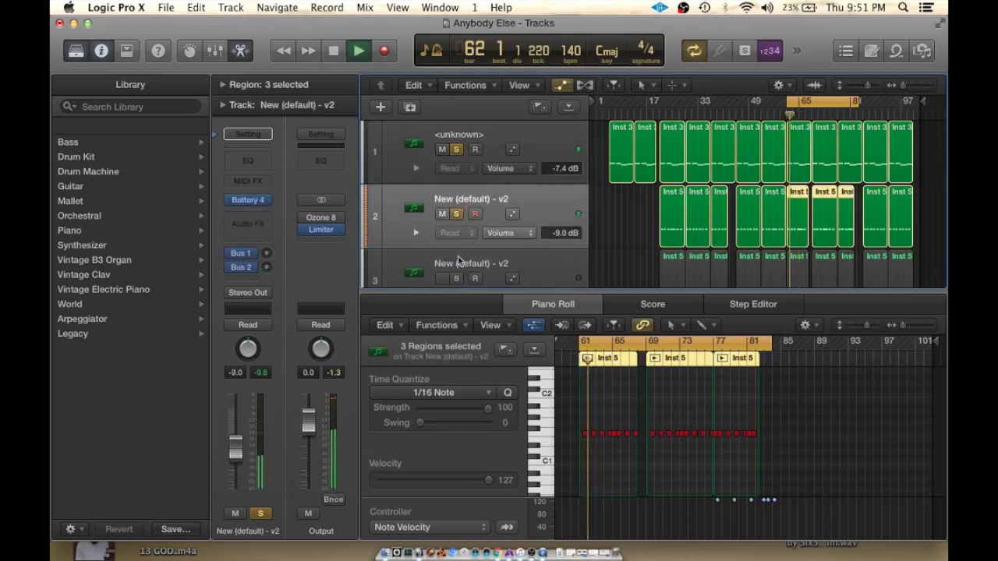
{"action": "left_click_drag", "start_coordinate": [461, 263], "coordinate": [456, 187]}
{"action": "left_click", "coordinate": [457, 178]}
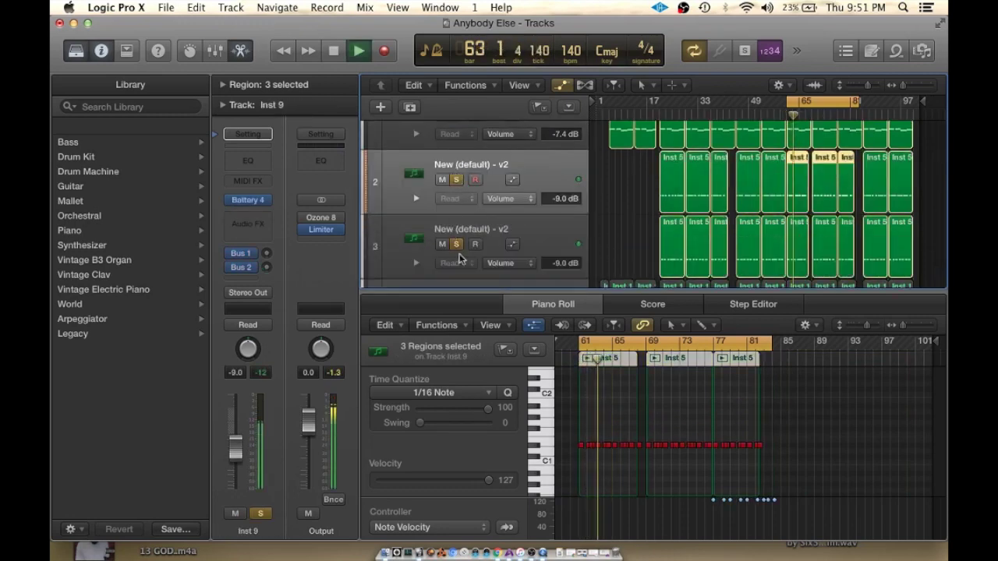
{"action": "left_click", "coordinate": [457, 245]}
{"action": "scroll", "coordinate": [493, 246], "scroll_direction": "down", "scroll_amount": 2}
{"action": "scroll", "coordinate": [493, 246], "scroll_direction": "up", "scroll_amount": 3}
{"action": "scroll", "coordinate": [493, 246], "scroll_direction": "up", "scroll_amount": 1}
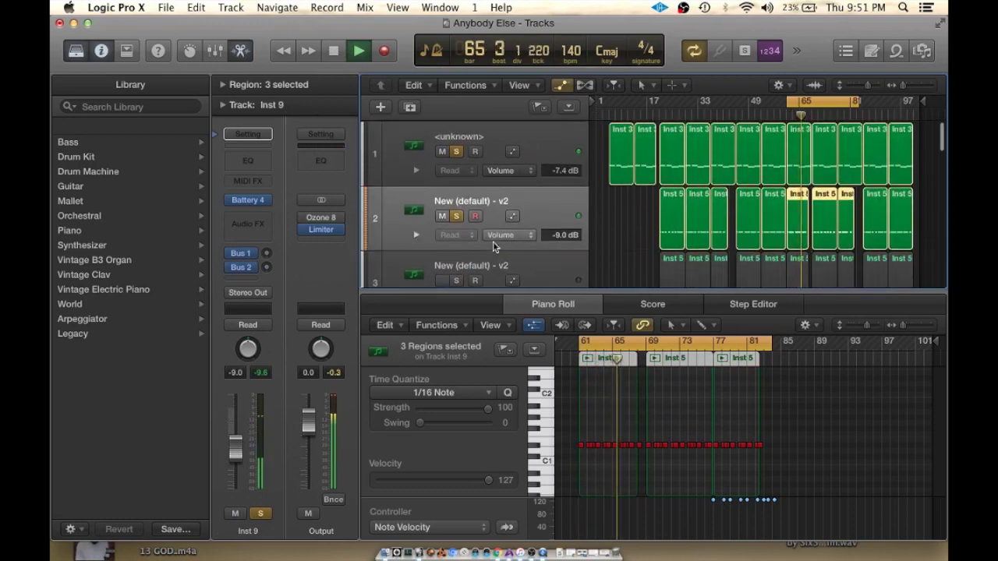
Step: Stop playback and rename track 1 as Bass and track 2 as Kick
{"action": "key", "text": "space"}
{"action": "double_click", "coordinate": [475, 138]}
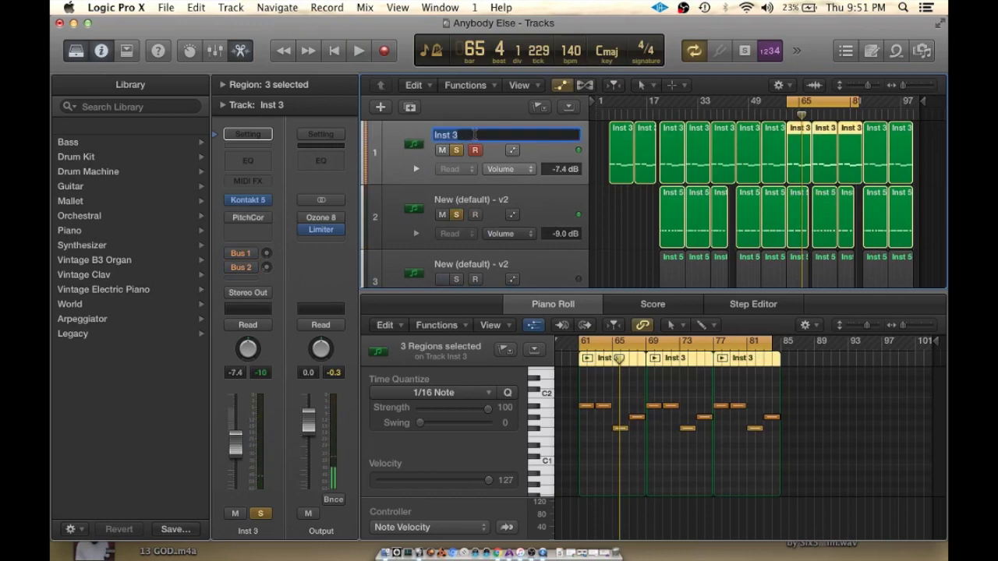
{"action": "key", "text": "Return"}
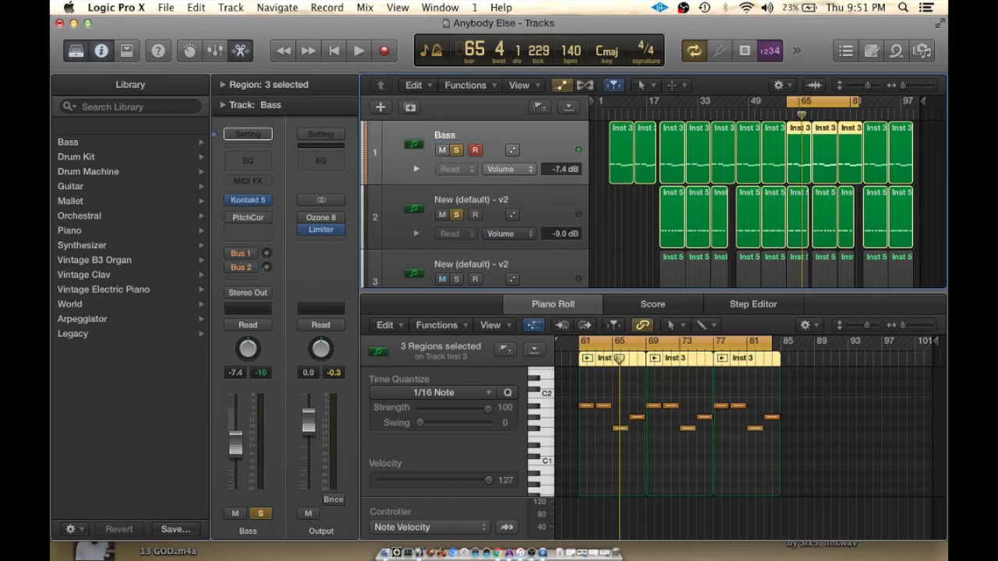
{"action": "double_click", "coordinate": [460, 198]}
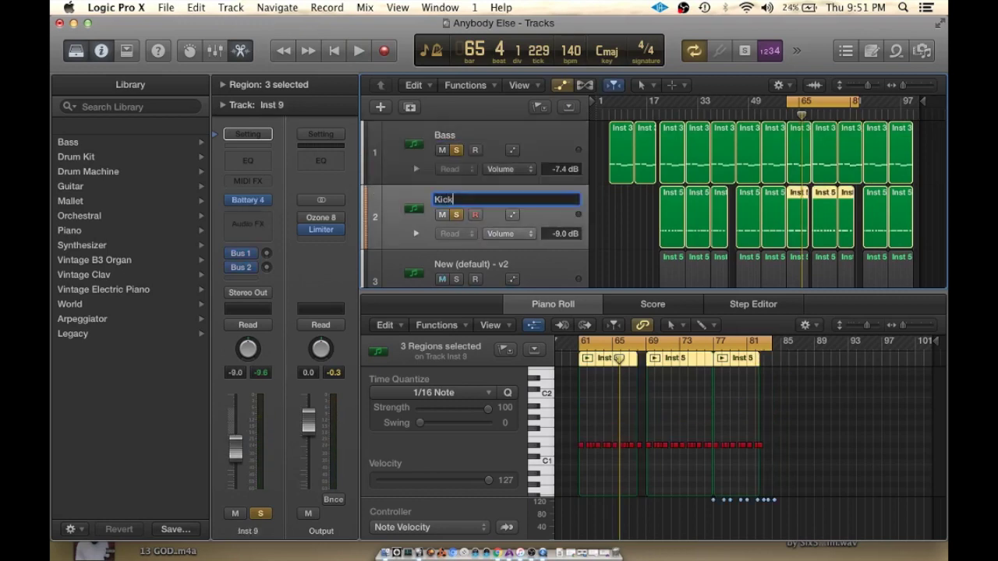
{"action": "type", "text": "Kick"}
Step: Rename track 3, the drum track holding the upper row of notes, as Snares
{"action": "left_click", "coordinate": [458, 260]}
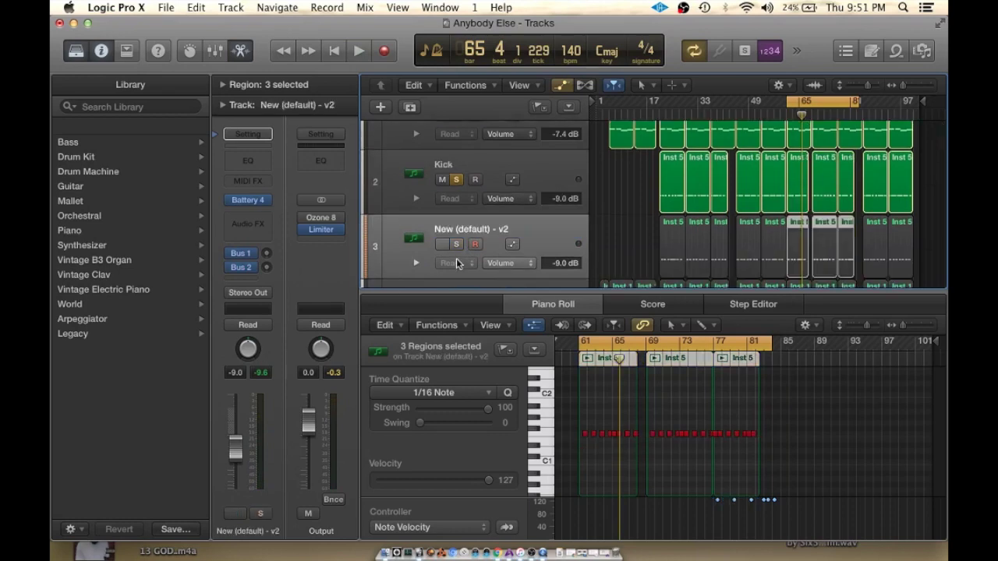
{"action": "double_click", "coordinate": [464, 230]}
{"action": "type", "text": "Snares"}
{"action": "key", "text": "Return"}
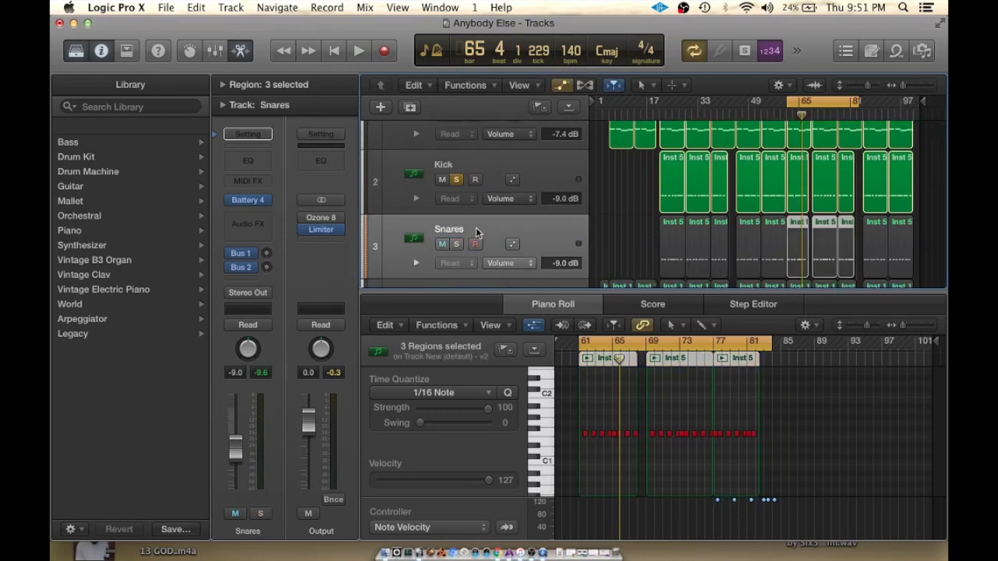
Step: During playback, solo the New (default) - v2 track at -21.5 dB and move it directly beneath the Snares track
{"action": "scroll", "coordinate": [474, 235], "scroll_direction": "down", "scroll_amount": 5}
{"action": "key", "text": "space"}
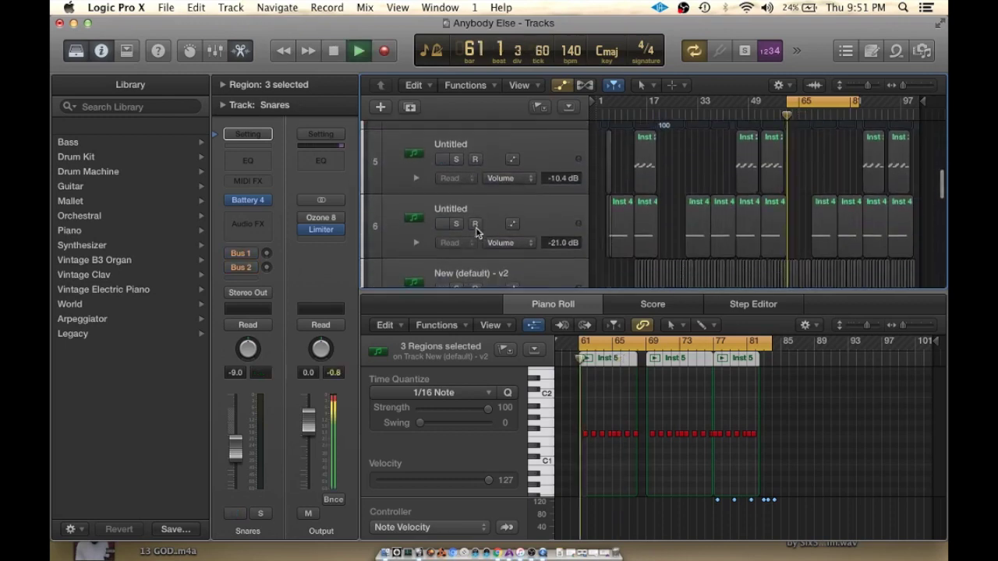
{"action": "scroll", "coordinate": [478, 232], "scroll_direction": "down", "scroll_amount": 2}
{"action": "left_click", "coordinate": [456, 237]}
{"action": "left_click", "coordinate": [486, 224]}
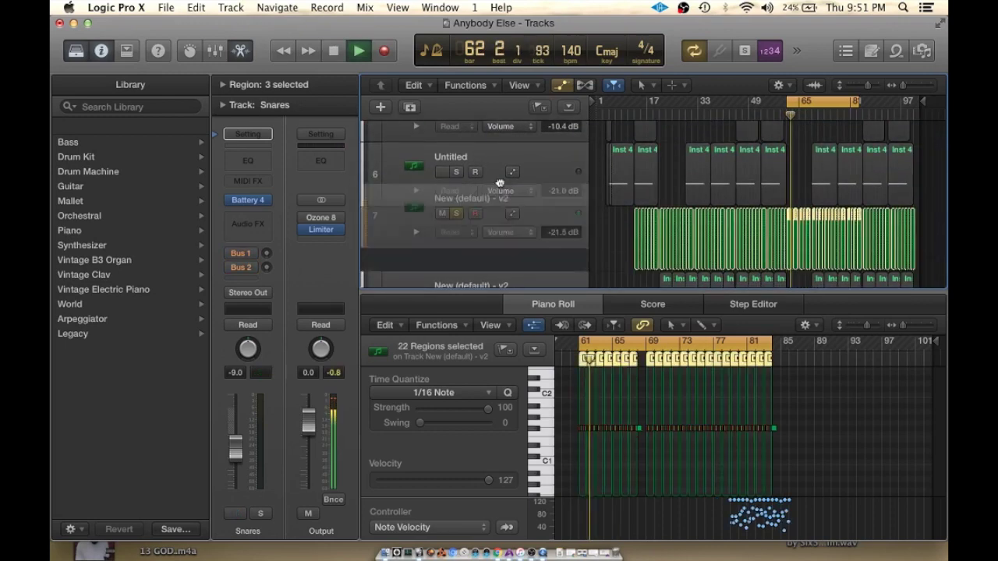
{"action": "scroll", "coordinate": [485, 234], "scroll_direction": "up", "scroll_amount": 10}
{"action": "left_click_drag", "start_coordinate": [485, 244], "coordinate": [485, 243]}
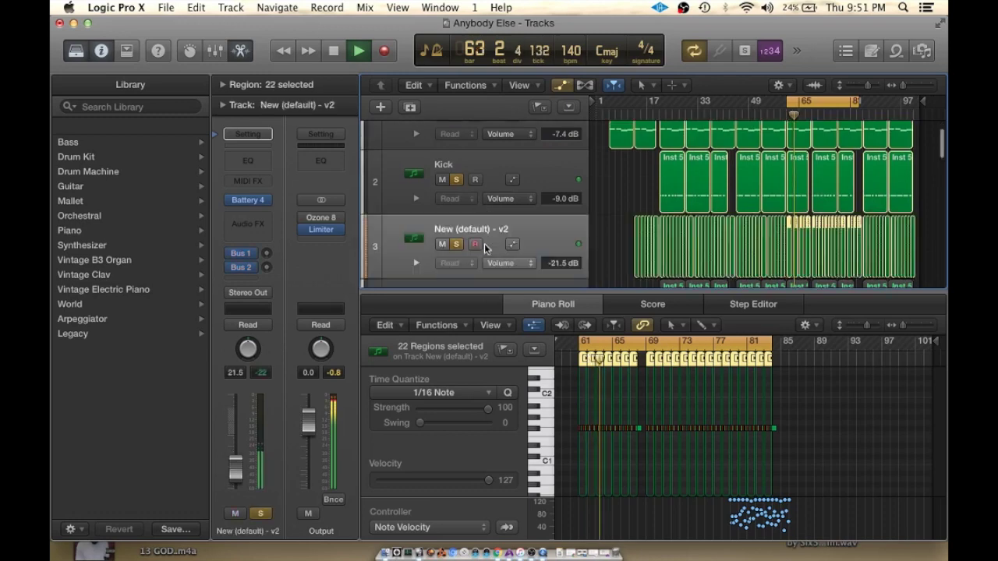
{"action": "scroll", "coordinate": [485, 247], "scroll_direction": "down", "scroll_amount": 2}
{"action": "left_click_drag", "start_coordinate": [495, 173], "coordinate": [492, 265]}
Step: Solo the Untitled track with the filter automation and move it down the track list to position 8
{"action": "scroll", "coordinate": [492, 264], "scroll_direction": "down", "scroll_amount": 2}
{"action": "left_click", "coordinate": [456, 234]}
{"action": "scroll", "coordinate": [454, 240], "scroll_direction": "down", "scroll_amount": 1}
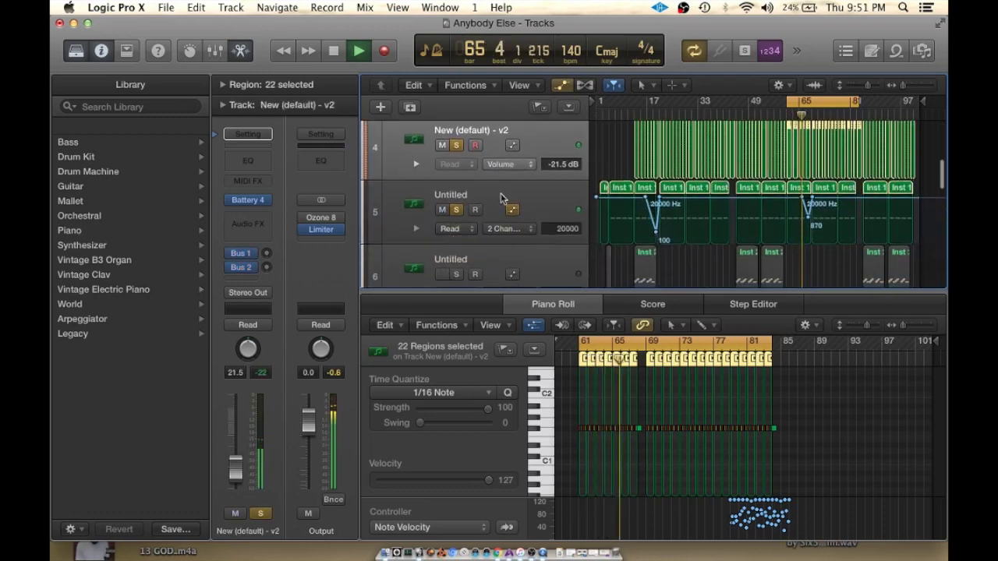
{"action": "left_click_drag", "start_coordinate": [501, 198], "coordinate": [478, 276]}
{"action": "scroll", "coordinate": [548, 176], "scroll_direction": "down", "scroll_amount": 3}
{"action": "scroll", "coordinate": [548, 177], "scroll_direction": "up", "scroll_amount": 1}
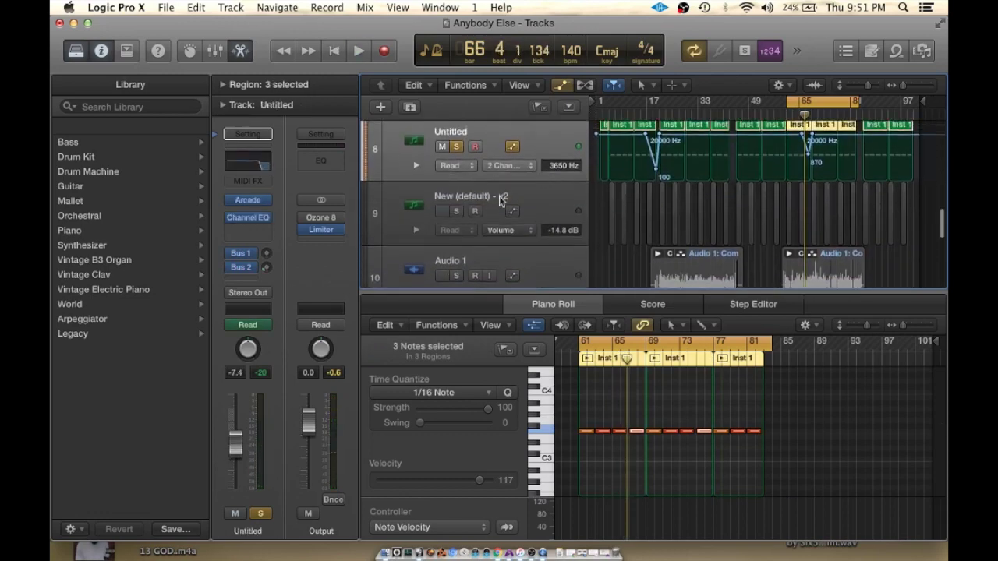
Step: Solo the New (default) - v2 track at -14.8 dB and move it up to position 5, beneath the -21.5 dB track
{"action": "left_click_drag", "start_coordinate": [487, 204], "coordinate": [492, 277]}
{"action": "scroll", "coordinate": [492, 277], "scroll_direction": "down", "scroll_amount": 3}
{"action": "left_click", "coordinate": [455, 173]}
{"action": "key", "text": "space"}
{"action": "scroll", "coordinate": [455, 176], "scroll_direction": "down", "scroll_amount": 2}
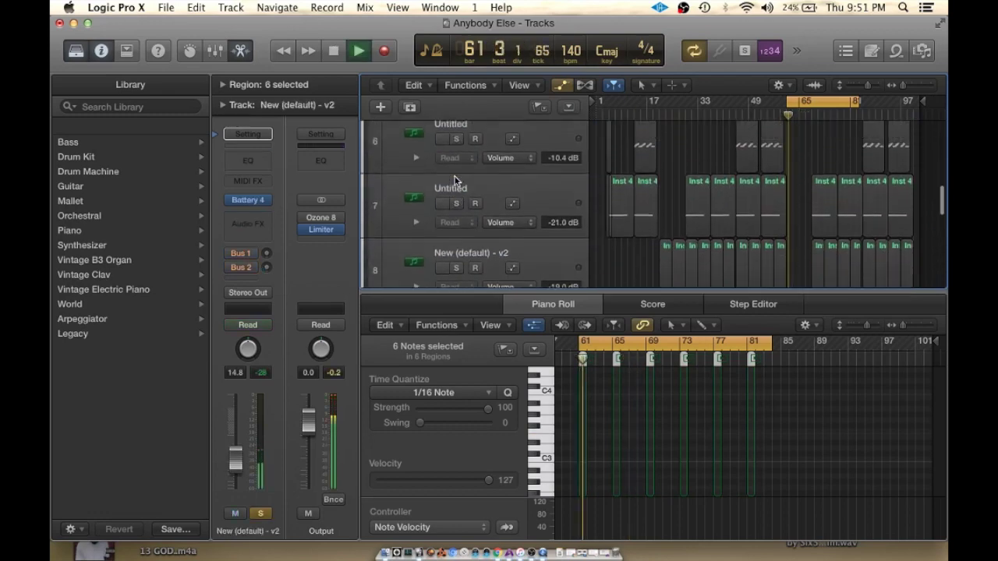
{"action": "scroll", "coordinate": [456, 179], "scroll_direction": "down", "scroll_amount": 2}
{"action": "key", "text": "space"}
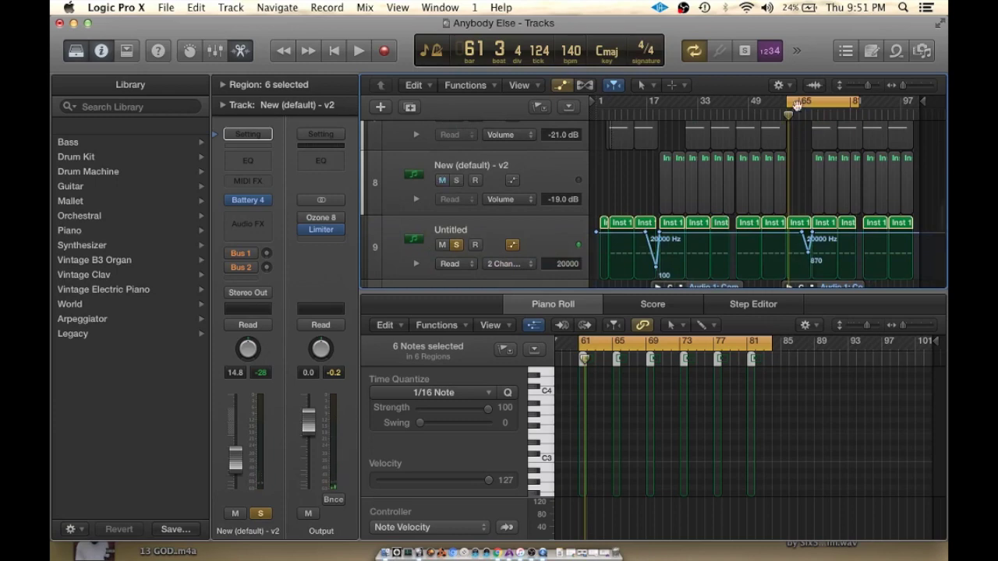
Step: Extend the cycle range back to bar 46, and solo and move the -19.0 dB New (default) - v2 track up to position 5
{"action": "key", "text": "space"}
{"action": "scroll", "coordinate": [475, 202], "scroll_direction": "down", "scroll_amount": 1}
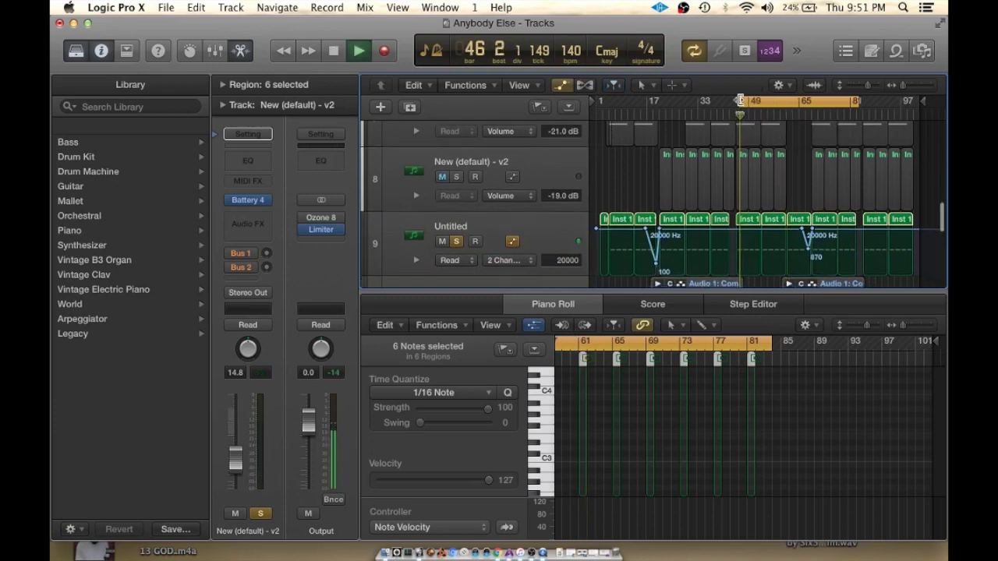
{"action": "left_click", "coordinate": [456, 177]}
{"action": "scroll", "coordinate": [456, 180], "scroll_direction": "up", "scroll_amount": 3}
{"action": "left_click_drag", "start_coordinate": [461, 182], "coordinate": [458, 203]}
{"action": "scroll", "coordinate": [459, 203], "scroll_direction": "up", "scroll_amount": 4}
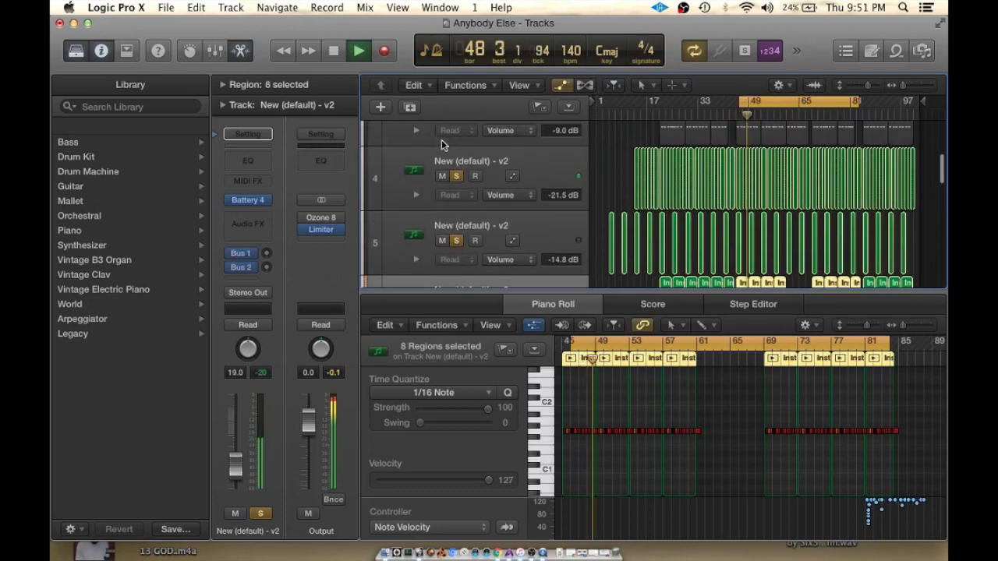
{"action": "scroll", "coordinate": [442, 151], "scroll_direction": "down", "scroll_amount": 2}
{"action": "left_click_drag", "start_coordinate": [477, 243], "coordinate": [464, 148]}
{"action": "scroll", "coordinate": [465, 148], "scroll_direction": "up", "scroll_amount": 3}
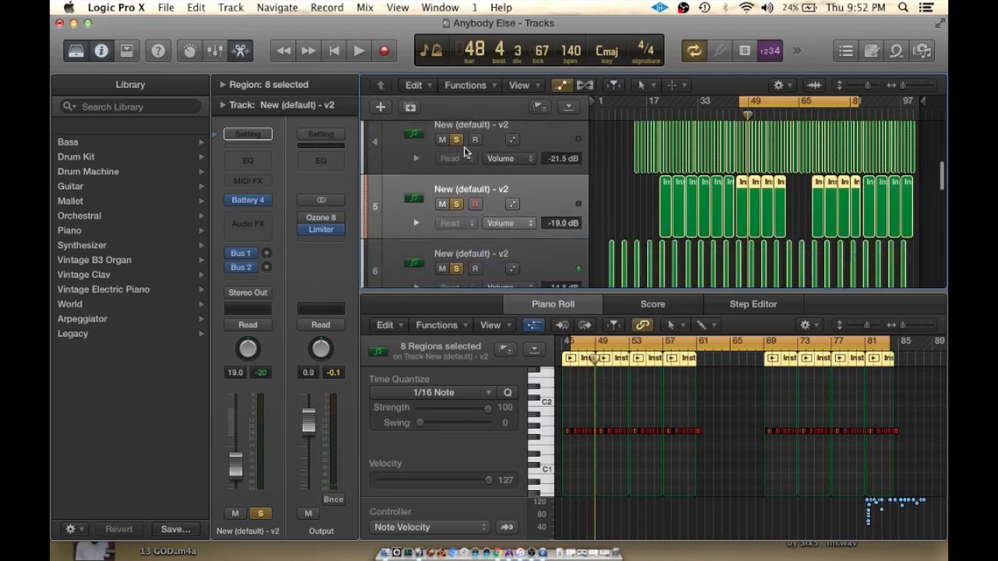
Step: Solo the two Untitled tracks at -10.4 dB and -21.0 dB while the cycle plays
{"action": "scroll", "coordinate": [464, 146], "scroll_direction": "down", "scroll_amount": 5}
{"action": "key", "text": "space"}
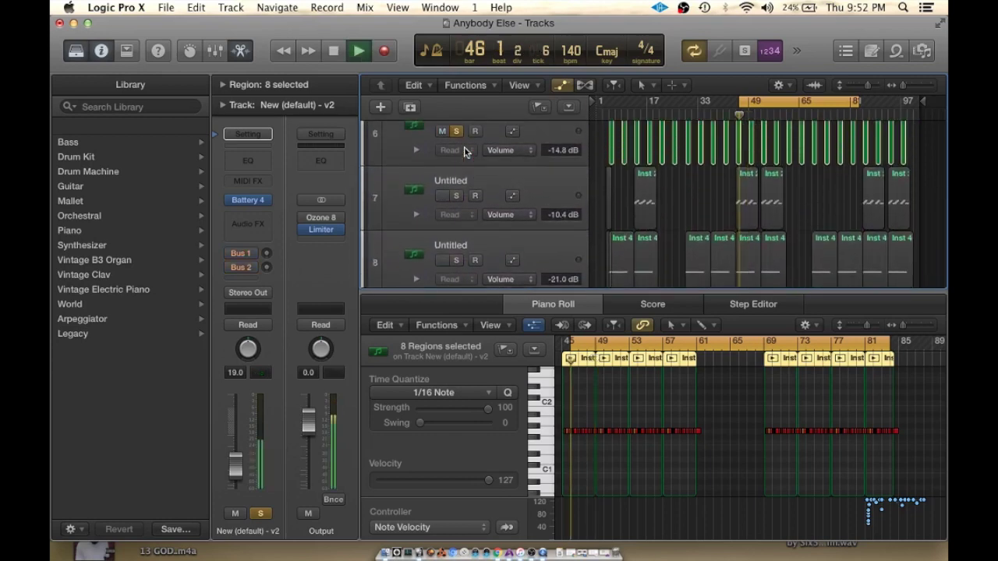
{"action": "scroll", "coordinate": [464, 148], "scroll_direction": "down", "scroll_amount": 2}
{"action": "left_click", "coordinate": [454, 159]}
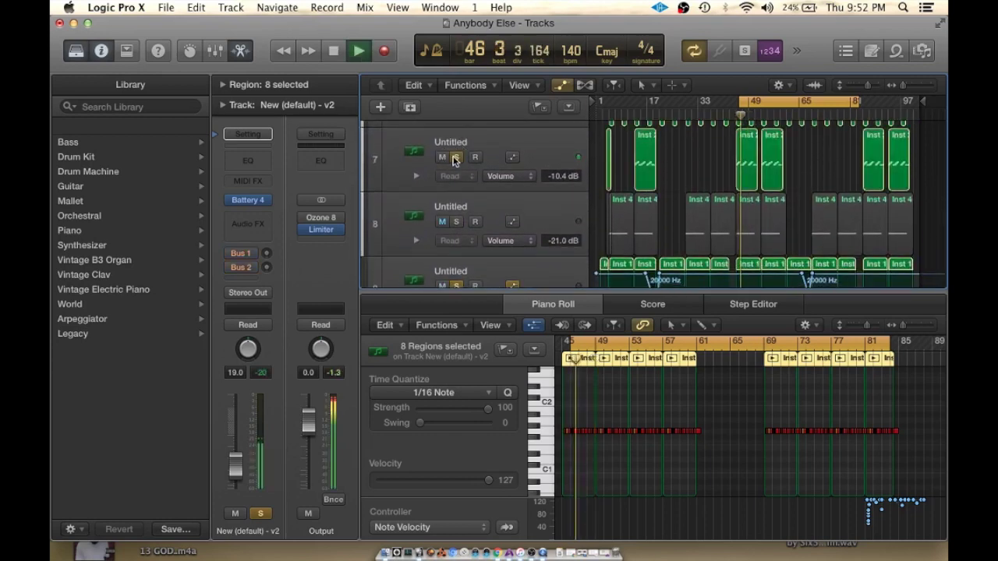
{"action": "left_click", "coordinate": [456, 222]}
{"action": "scroll", "coordinate": [456, 223], "scroll_direction": "down", "scroll_amount": 1}
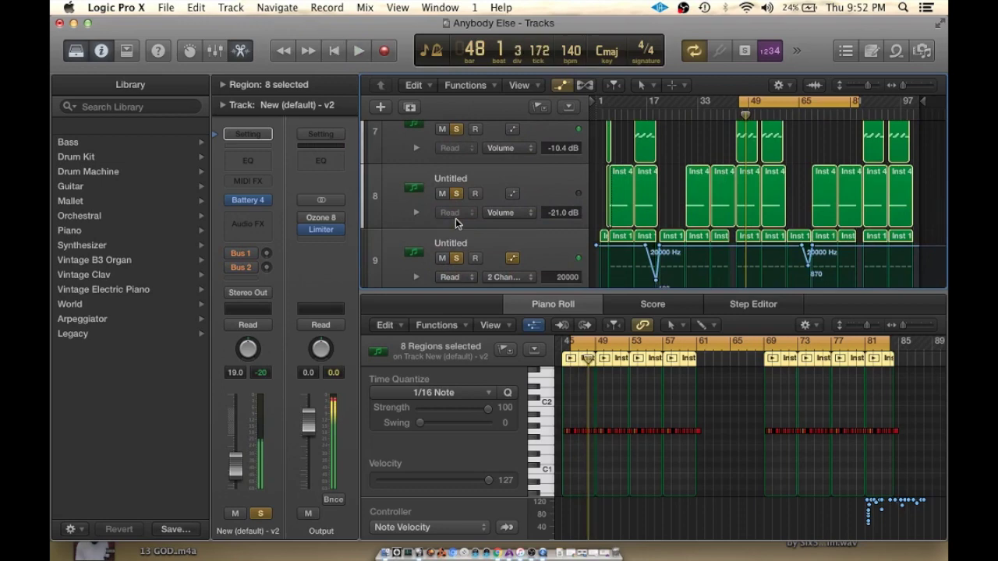
{"action": "scroll", "coordinate": [455, 219], "scroll_direction": "down", "scroll_amount": 2}
{"action": "scroll", "coordinate": [455, 219], "scroll_direction": "down", "scroll_amount": 2}
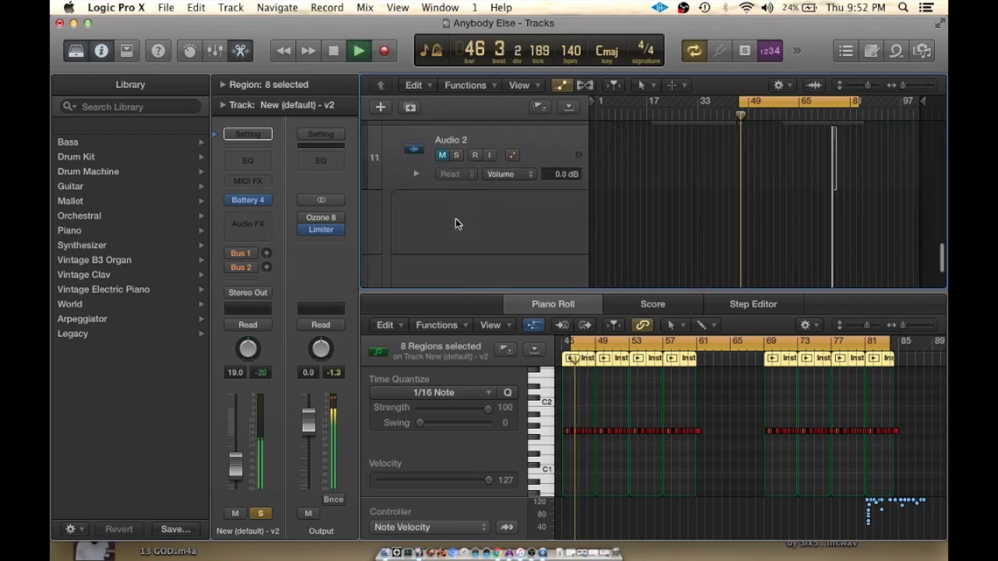
Step: Solo the Snares track and play the cycle with it included, then stop playback
{"action": "scroll", "coordinate": [455, 218], "scroll_direction": "up", "scroll_amount": 15}
{"action": "key", "text": "space"}
{"action": "scroll", "coordinate": [456, 223], "scroll_direction": "down", "scroll_amount": 1}
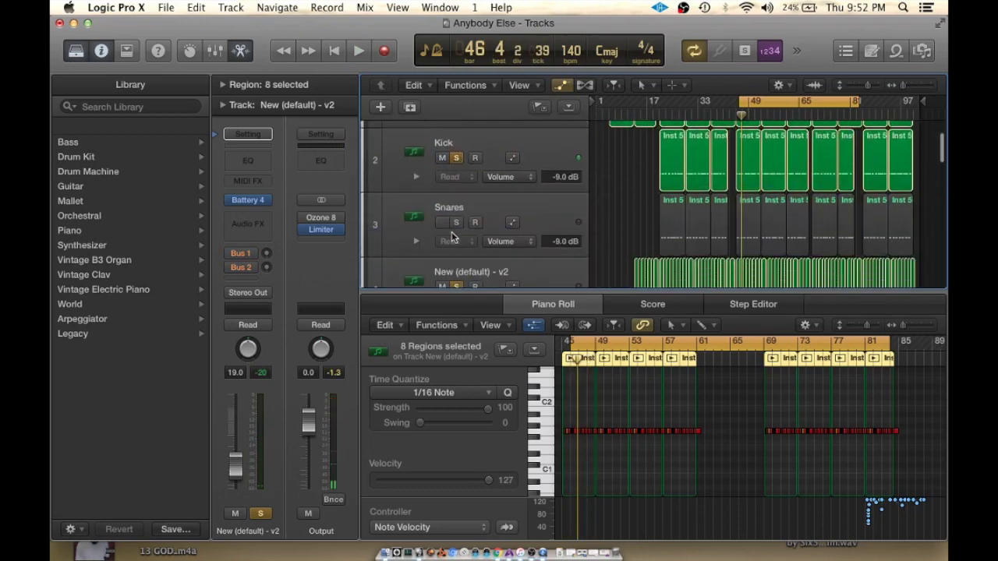
{"action": "left_click", "coordinate": [454, 230]}
{"action": "key", "text": "space"}
{"action": "scroll", "coordinate": [459, 226], "scroll_direction": "up", "scroll_amount": 2}
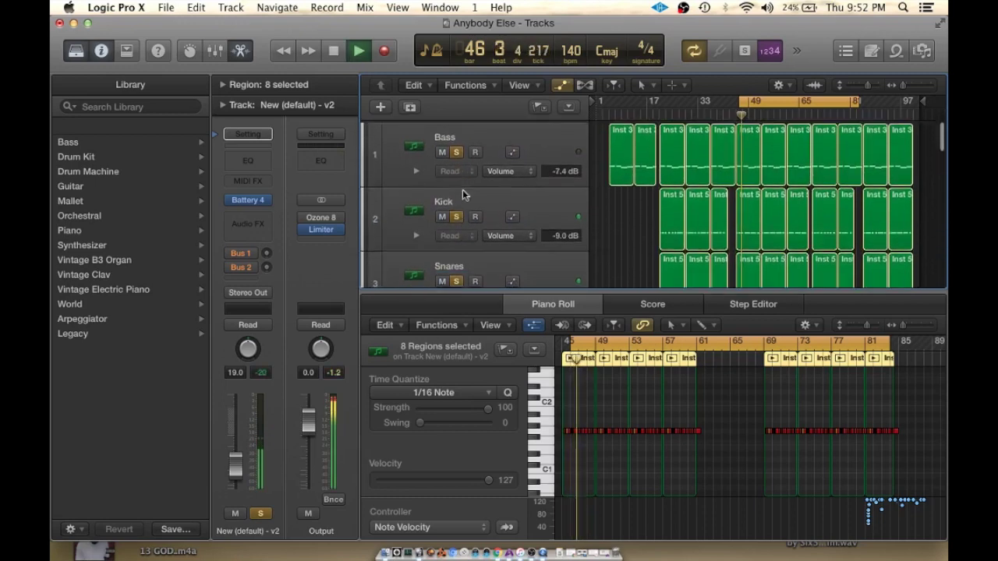
{"action": "key", "text": "space"}
Step: Clear all track solos at once and select the Kick track
{"action": "left_click", "coordinate": [459, 153], "text": "alt"}
{"action": "key", "text": "super+Right"}
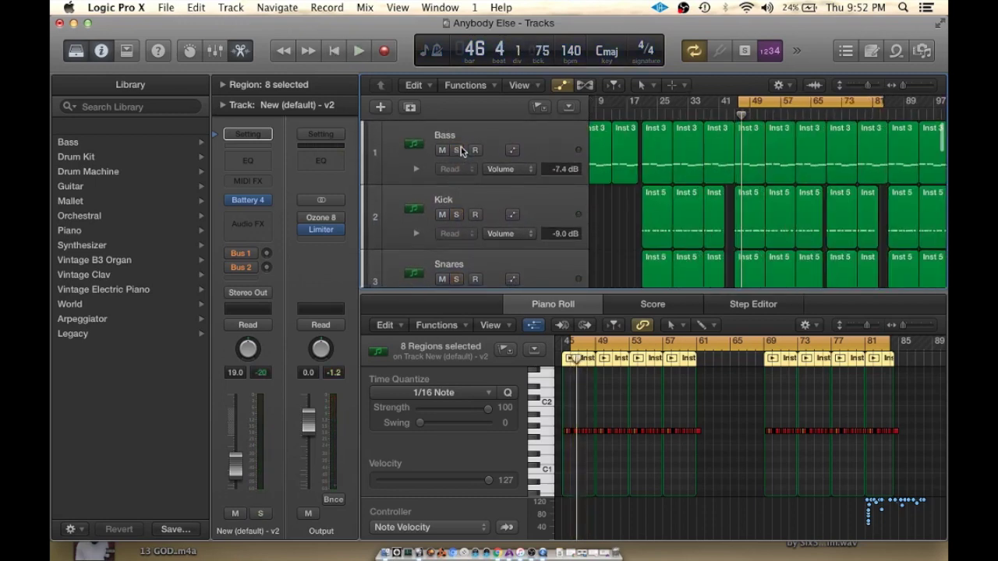
{"action": "left_click", "coordinate": [460, 146]}
{"action": "left_click", "coordinate": [472, 205]}
{"action": "scroll", "coordinate": [473, 199], "scroll_direction": "down", "scroll_amount": 2}
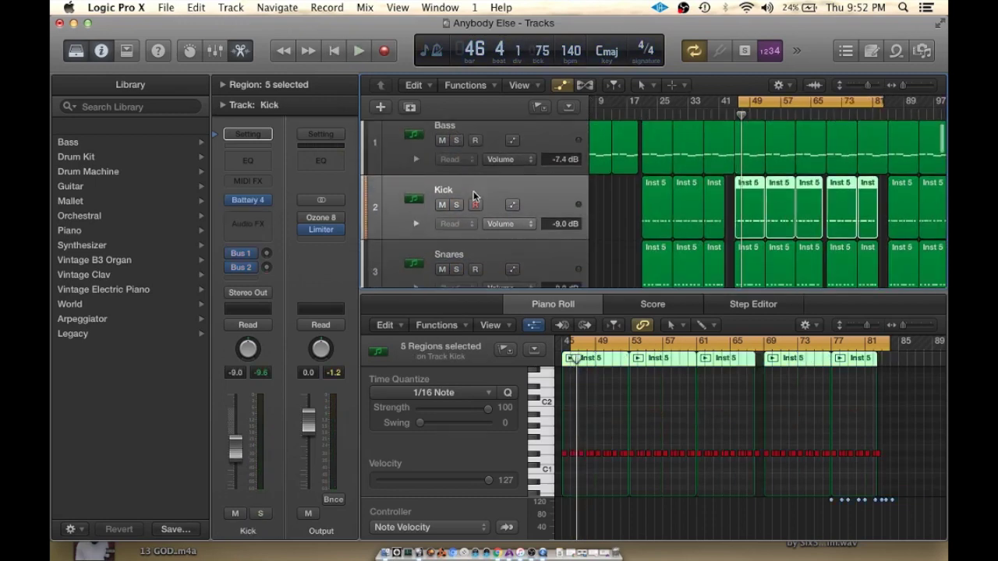
{"action": "scroll", "coordinate": [472, 195], "scroll_direction": "up", "scroll_amount": 2}
Step: Show the Mixer and play the full mix while examining each channel's levels, instruments, effects and sends
{"action": "left_click", "coordinate": [214, 51]}
{"action": "key", "text": "space"}
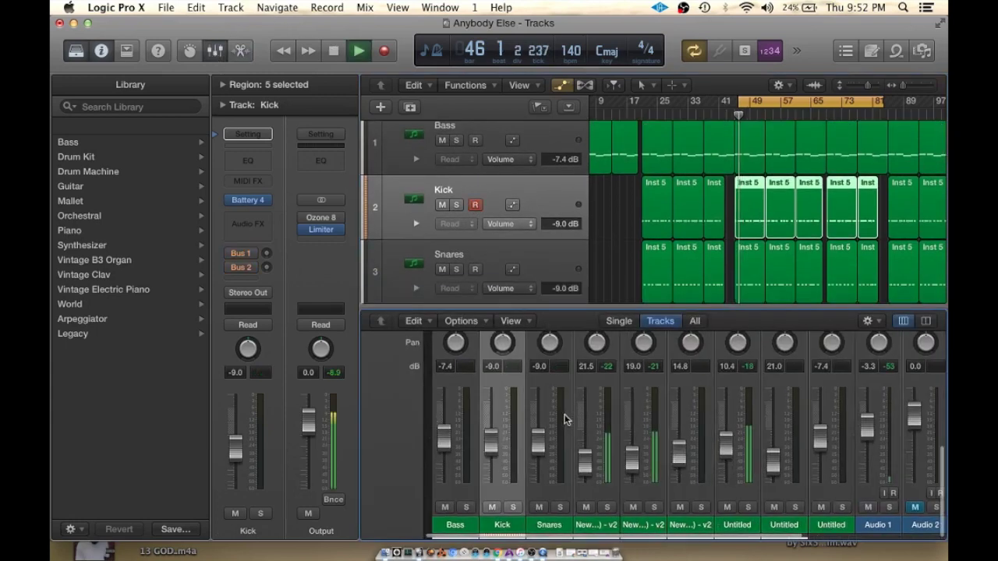
{"action": "scroll", "coordinate": [511, 456], "scroll_direction": "right", "scroll_amount": 1}
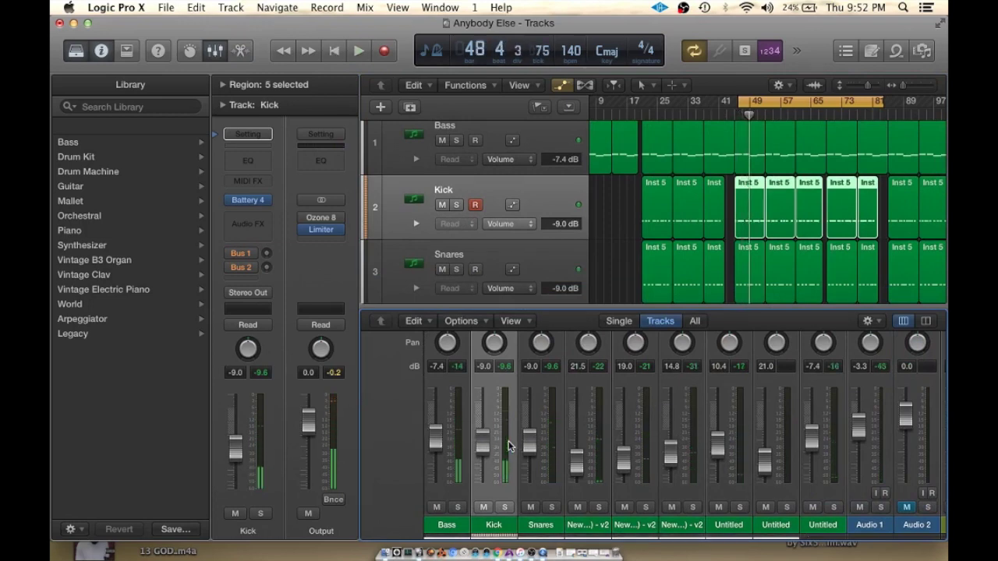
{"action": "scroll", "coordinate": [478, 365], "scroll_direction": "up", "scroll_amount": 5}
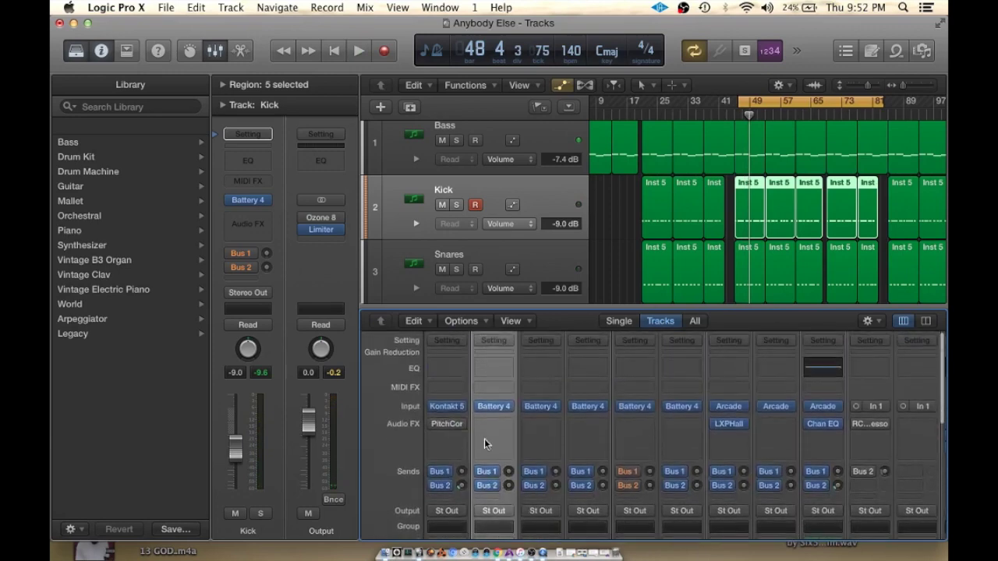
{"action": "scroll", "coordinate": [485, 438], "scroll_direction": "down", "scroll_amount": 5}
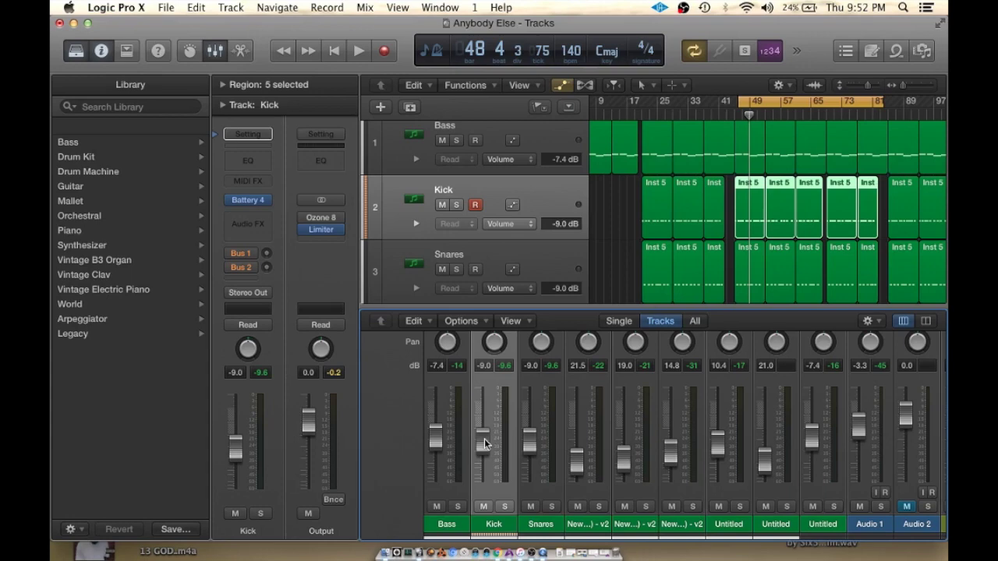
{"action": "scroll", "coordinate": [484, 443], "scroll_direction": "up", "scroll_amount": 5}
{"action": "scroll", "coordinate": [484, 443], "scroll_direction": "down", "scroll_amount": 5}
{"action": "key", "text": "space"}
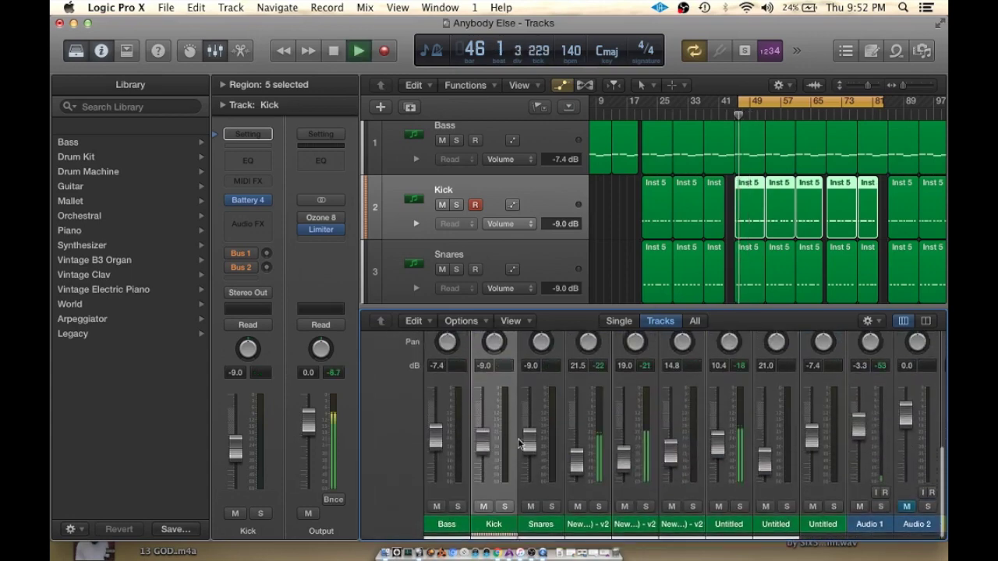
{"action": "left_click", "coordinate": [644, 524]}
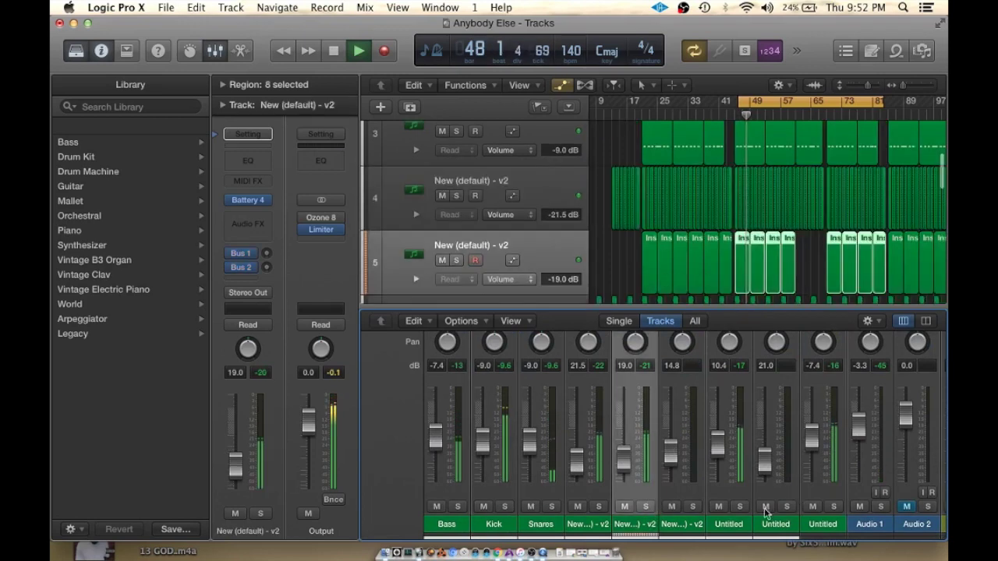
{"action": "scroll", "coordinate": [785, 260], "scroll_direction": "down", "scroll_amount": 8}
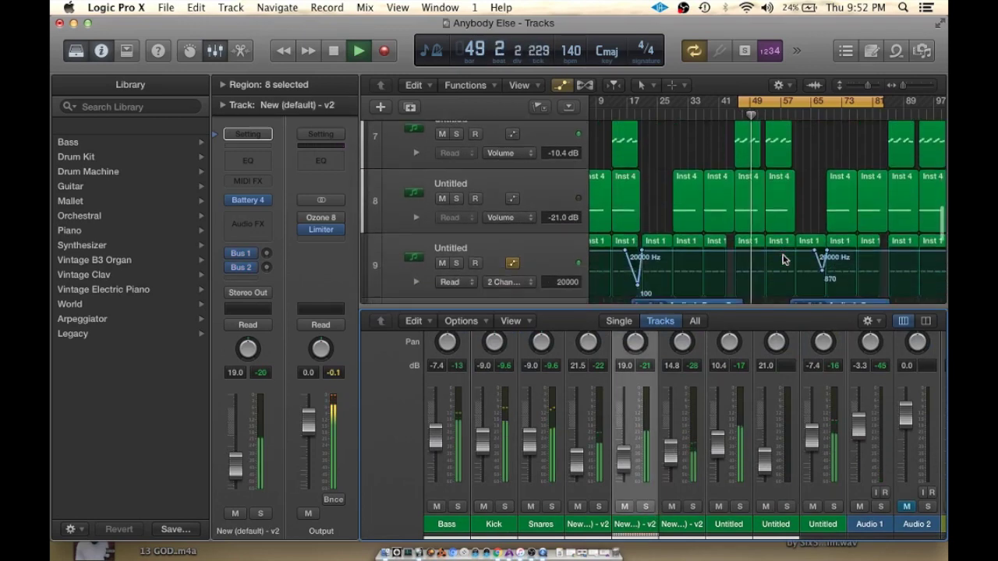
{"action": "key", "text": "space"}
Step: Solo the Untitled track with the filter automation and move it up to position 7, beneath the -14.8 dB track
{"action": "left_click", "coordinate": [468, 258]}
{"action": "scroll", "coordinate": [446, 134], "scroll_direction": "up", "scroll_amount": 3}
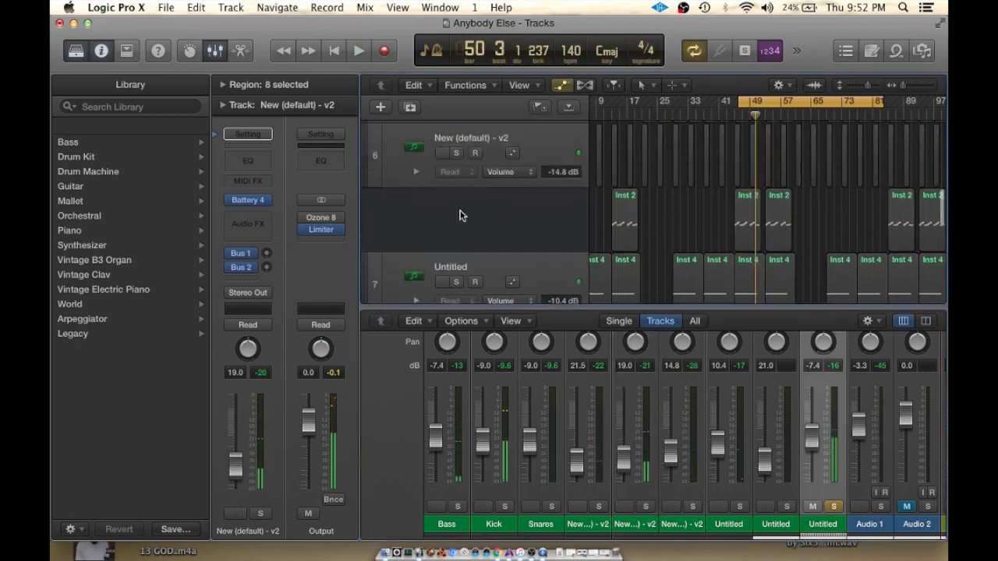
{"action": "left_click", "coordinate": [457, 205]}
{"action": "scroll", "coordinate": [612, 231], "scroll_direction": "down", "scroll_amount": 3}
{"action": "scroll", "coordinate": [611, 231], "scroll_direction": "up", "scroll_amount": 3}
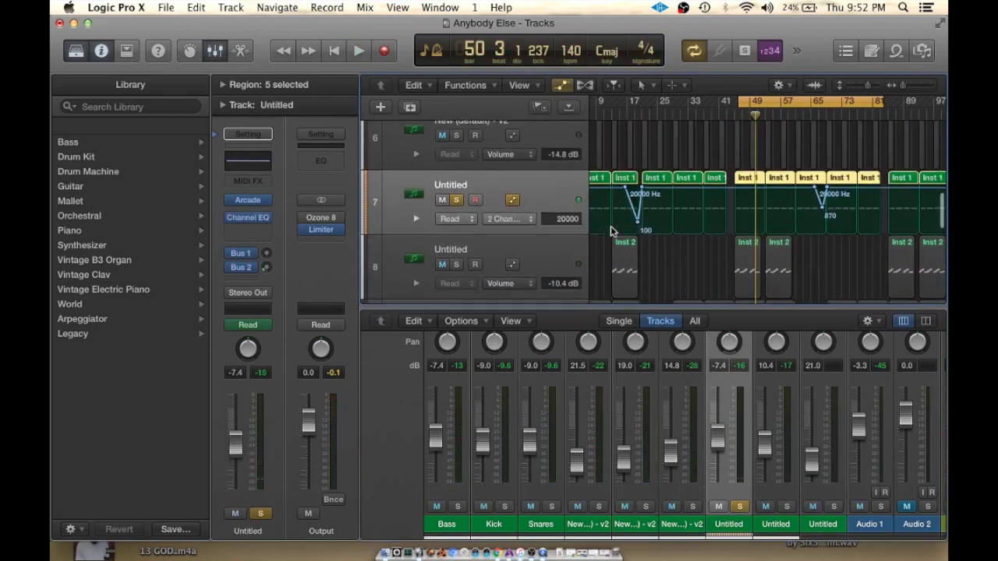
Step: Solo the -14.8 dB New (default) - v2 track and play it together with the filter-automated track
{"action": "key", "text": "super+Left"}
{"action": "scroll", "coordinate": [611, 234], "scroll_direction": "up", "scroll_amount": 1}
{"action": "scroll", "coordinate": [610, 228], "scroll_direction": "up", "scroll_amount": 2}
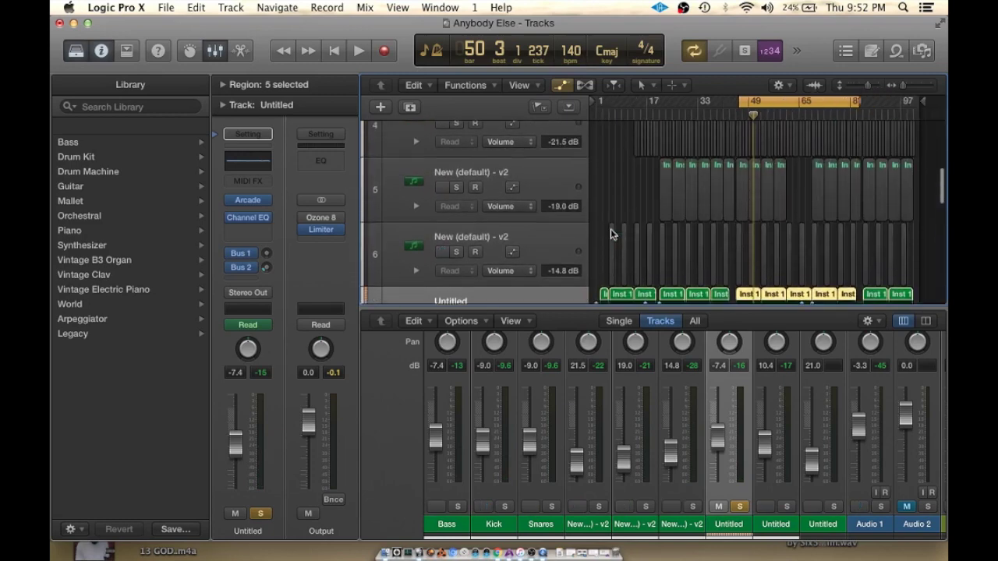
{"action": "left_click", "coordinate": [459, 251]}
{"action": "key", "text": "space"}
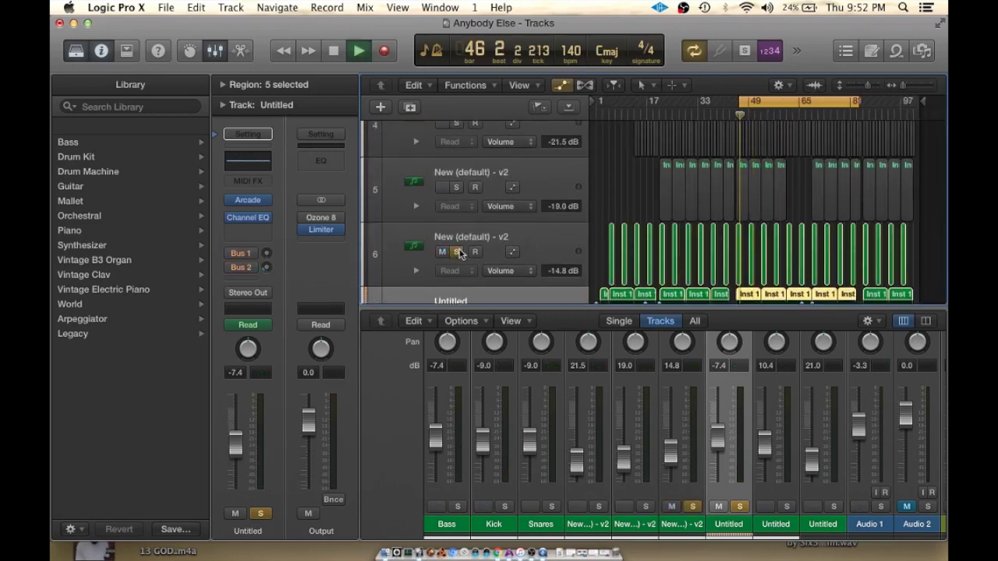
{"action": "key", "text": "super+Right"}
{"action": "key", "text": "super+Right"}
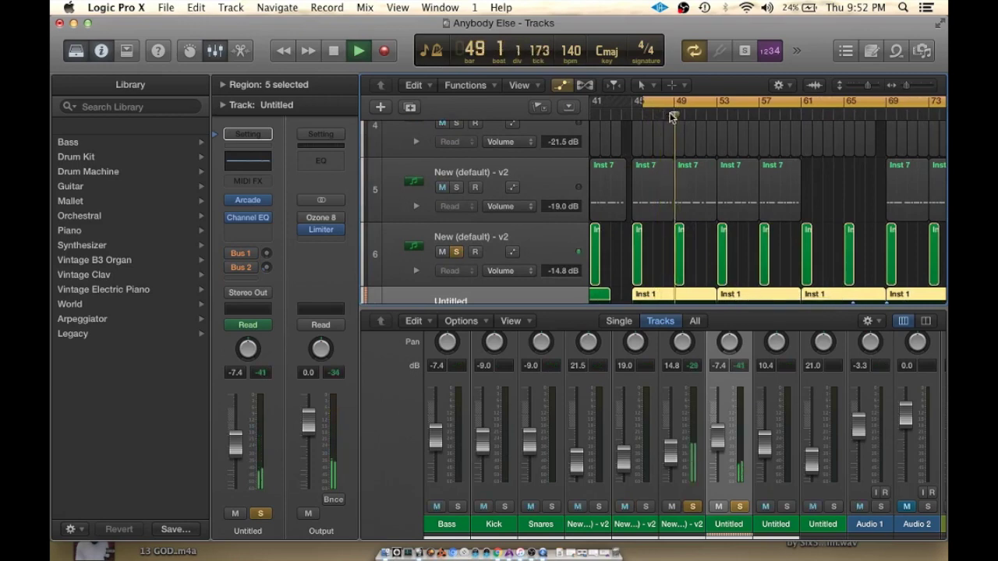
{"action": "key", "text": "space"}
Step: Clear the solos on tracks 6 and 7
{"action": "key", "text": "super+Left"}
{"action": "key", "text": "super+Left"}
{"action": "scroll", "coordinate": [499, 197], "scroll_direction": "down", "scroll_amount": 2}
{"action": "left_click", "coordinate": [456, 184]}
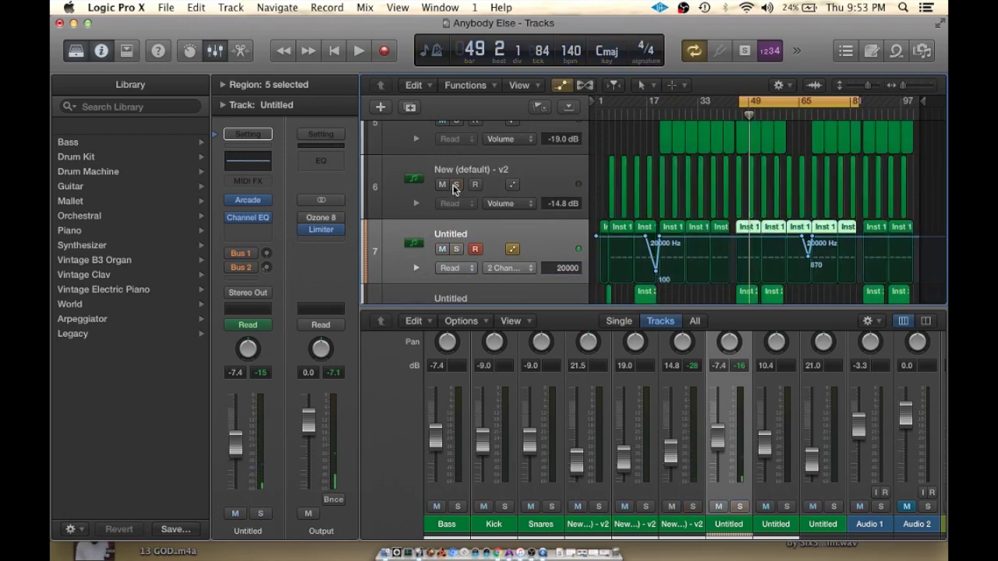
Step: Rename track 7, the filter-automated track, as guitar and track 6 as crash
{"action": "double_click", "coordinate": [458, 235]}
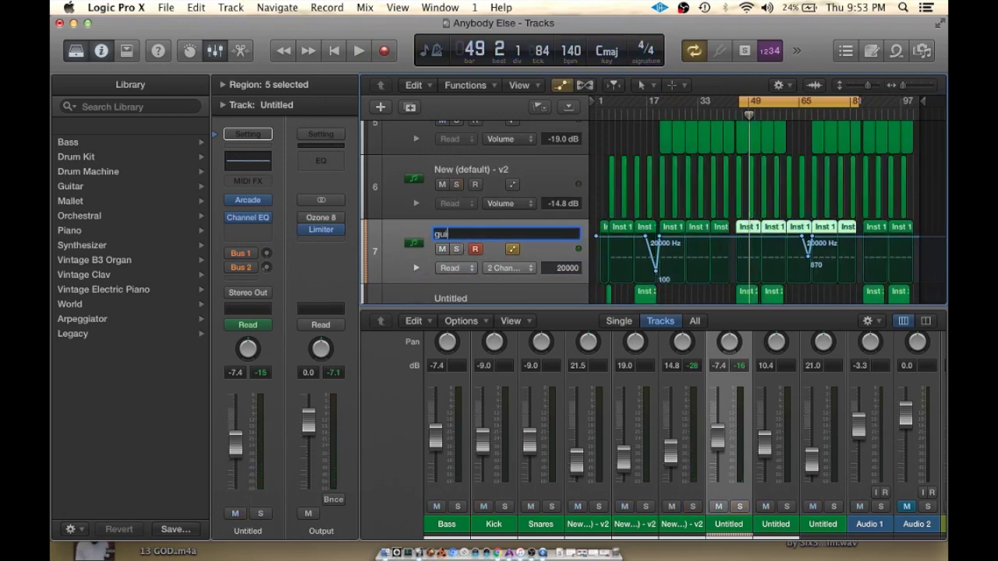
{"action": "double_click", "coordinate": [474, 170]}
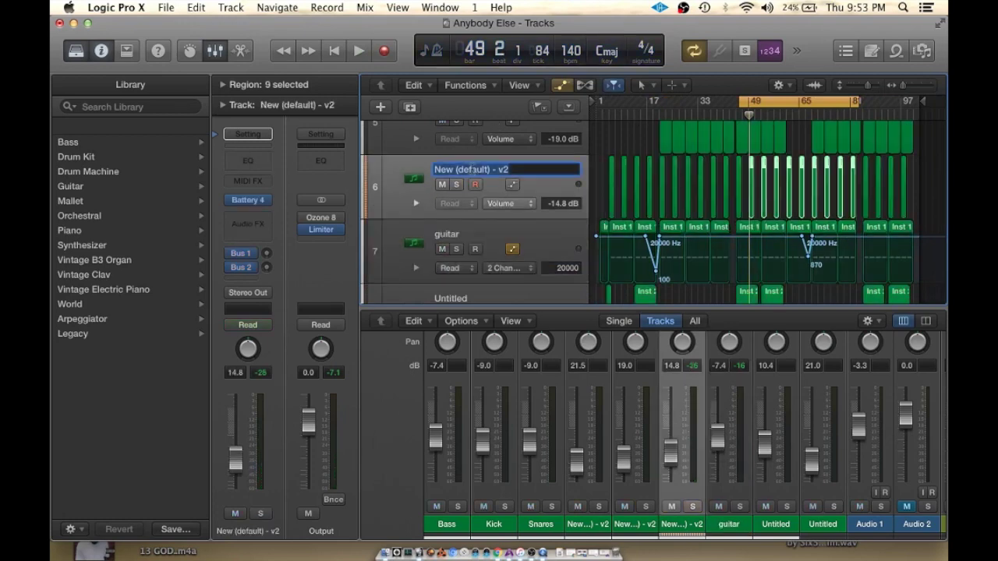
{"action": "type", "text": "crash"}
Step: Audition the Untitled track at -10.4 dB by briefly soloing it during playback, and rename it Vox
{"action": "scroll", "coordinate": [653, 212], "scroll_direction": "down", "scroll_amount": 4}
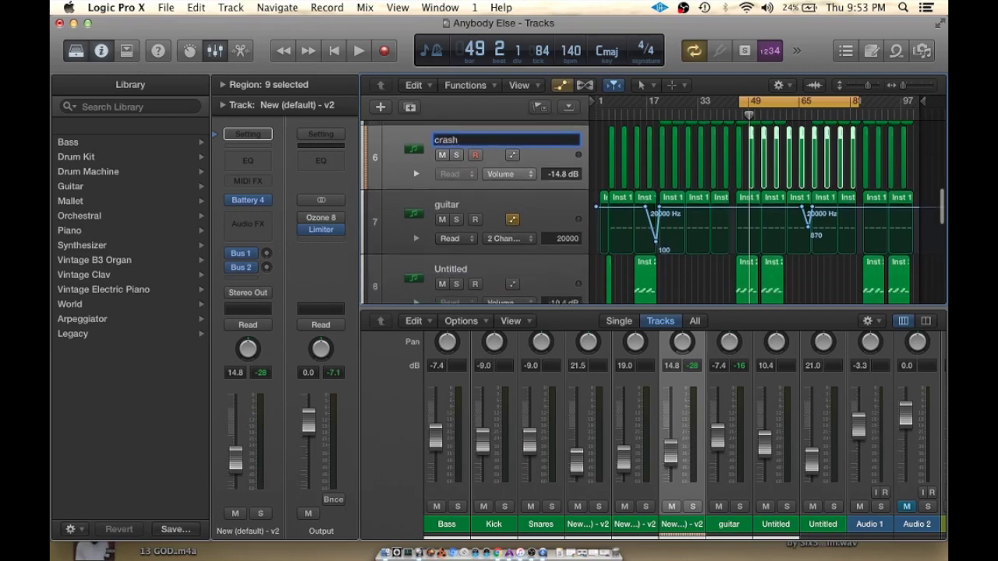
{"action": "left_click", "coordinate": [457, 212]}
{"action": "key", "text": "space"}
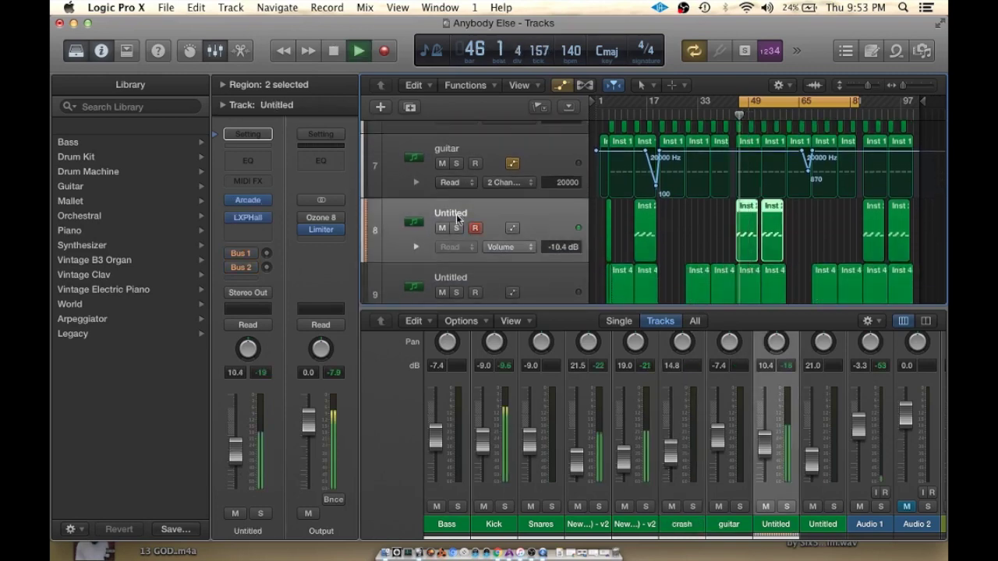
{"action": "left_click", "coordinate": [457, 228]}
{"action": "left_click", "coordinate": [456, 228]}
{"action": "double_click", "coordinate": [451, 213]}
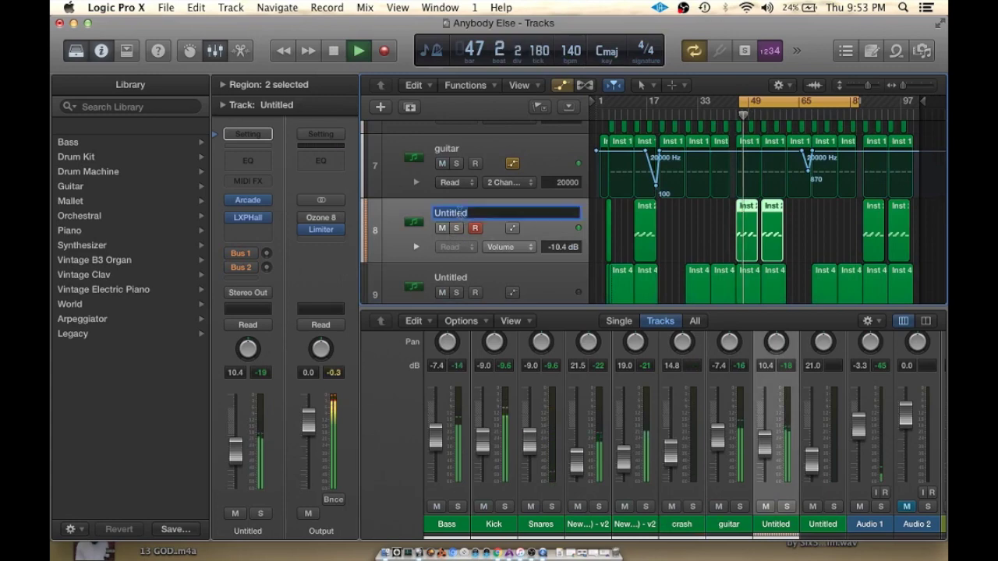
Step: Solo the remaining Untitled track at -21.0 dB and play it with the cycle start moved back to bar 45
{"action": "left_click", "coordinate": [457, 293]}
{"action": "scroll", "coordinate": [455, 274], "scroll_direction": "down", "scroll_amount": 2}
{"action": "key", "text": "space"}
{"action": "key", "text": "space"}
{"action": "key", "text": "space"}
{"action": "left_click_drag", "start_coordinate": [740, 102], "coordinate": [736, 102]}
{"action": "key", "text": "space"}
{"action": "key", "text": "space"}
Step: Rename track 9 as 2nd Vox and select the Vox track
{"action": "double_click", "coordinate": [452, 231]}
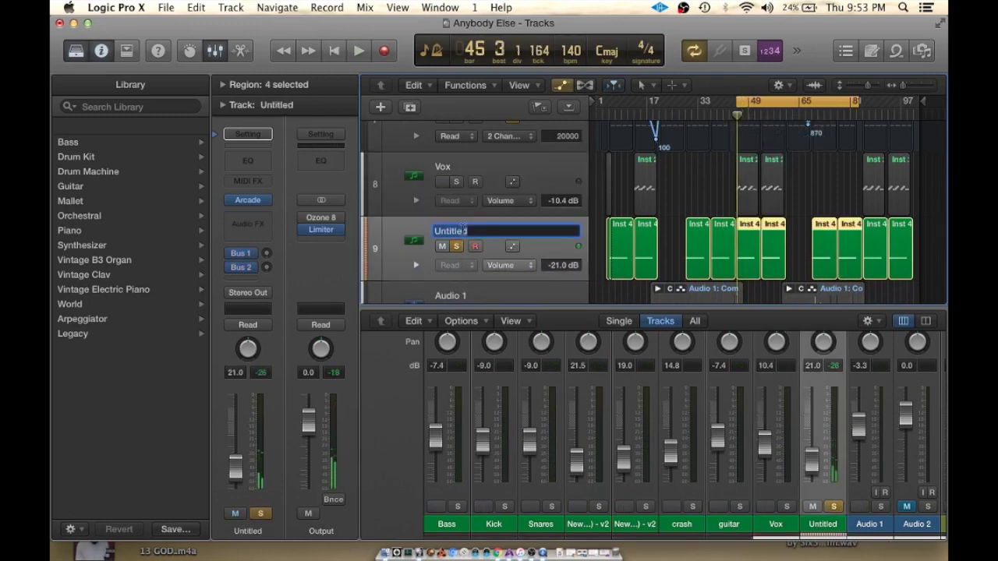
{"action": "type", "text": "2nd Voc"}
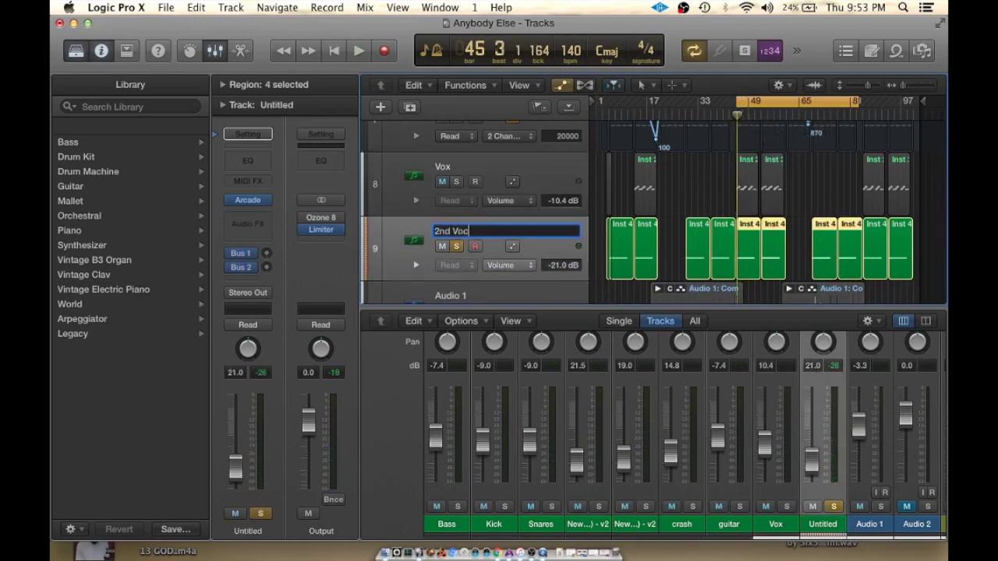
{"action": "left_click", "coordinate": [483, 168]}
Step: Play the full mix without solos and look through the track list up to the Snares track
{"action": "key", "text": "space"}
{"action": "scroll", "coordinate": [483, 168], "scroll_direction": "up", "scroll_amount": 3}
{"action": "scroll", "coordinate": [468, 202], "scroll_direction": "down", "scroll_amount": 3}
{"action": "scroll", "coordinate": [456, 246], "scroll_direction": "up", "scroll_amount": 5}
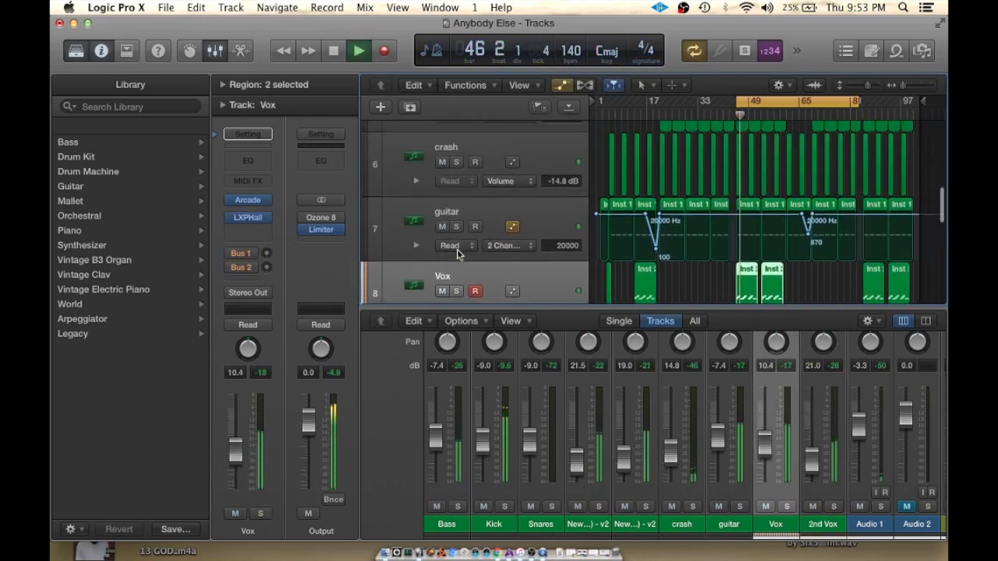
{"action": "key", "text": "space"}
{"action": "scroll", "coordinate": [457, 254], "scroll_direction": "up", "scroll_amount": 5}
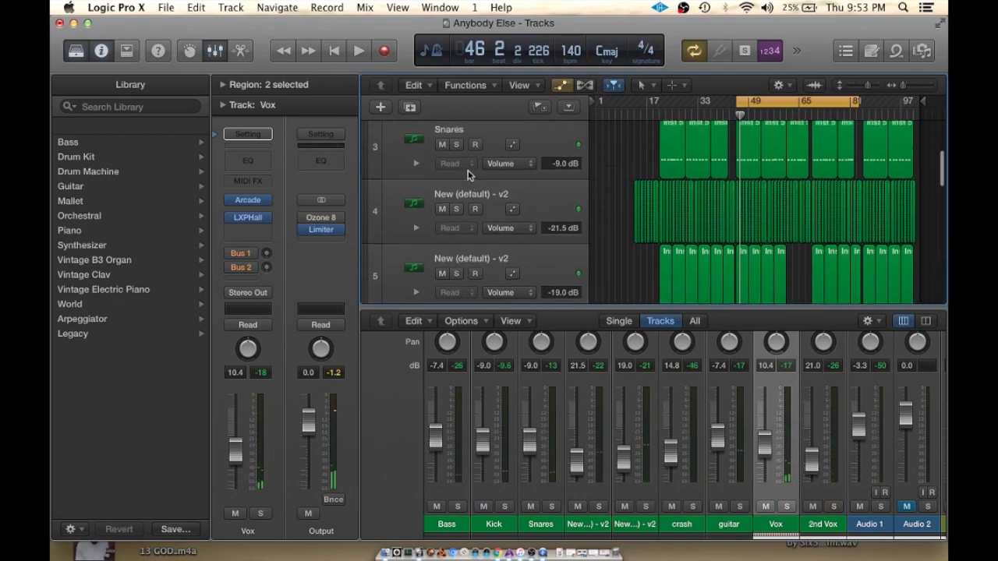
Step: Select all regions on the Bass through crash tracks and color them blue using the color palette
{"action": "scroll", "coordinate": [470, 174], "scroll_direction": "down", "scroll_amount": 8}
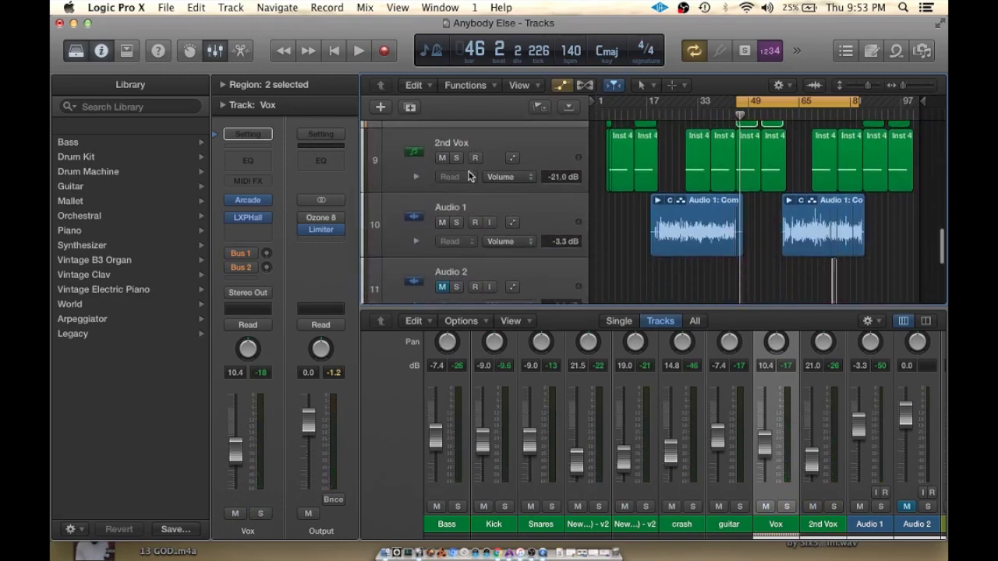
{"action": "scroll", "coordinate": [770, 113], "scroll_direction": "up", "scroll_amount": 8}
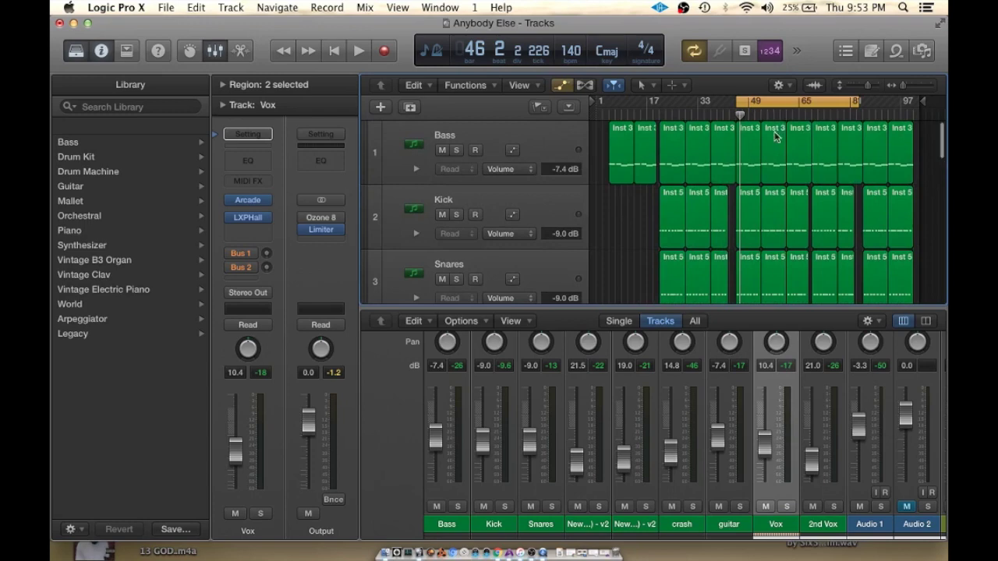
{"action": "left_click_drag", "start_coordinate": [924, 150], "coordinate": [587, 231]}
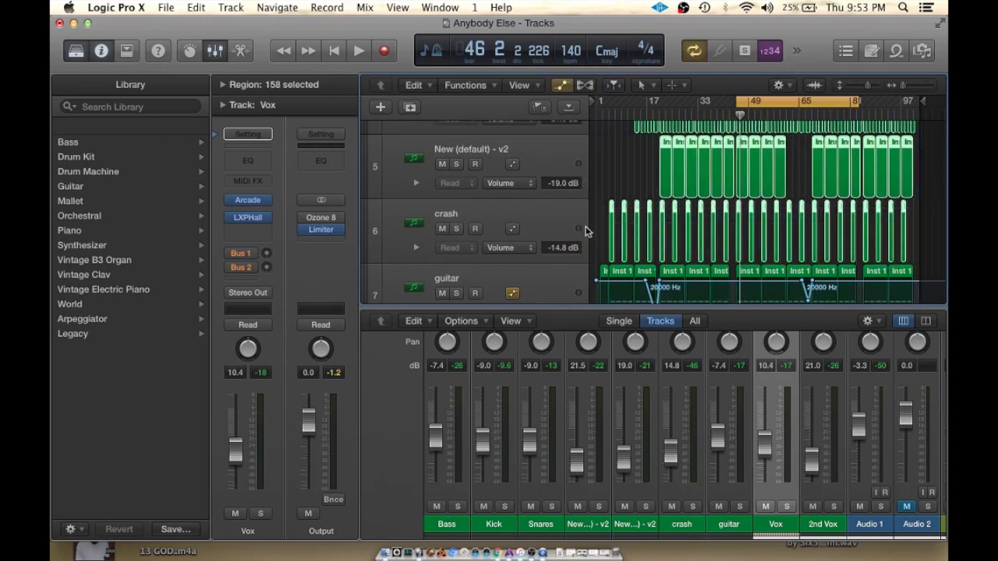
{"action": "left_click", "coordinate": [438, 7]}
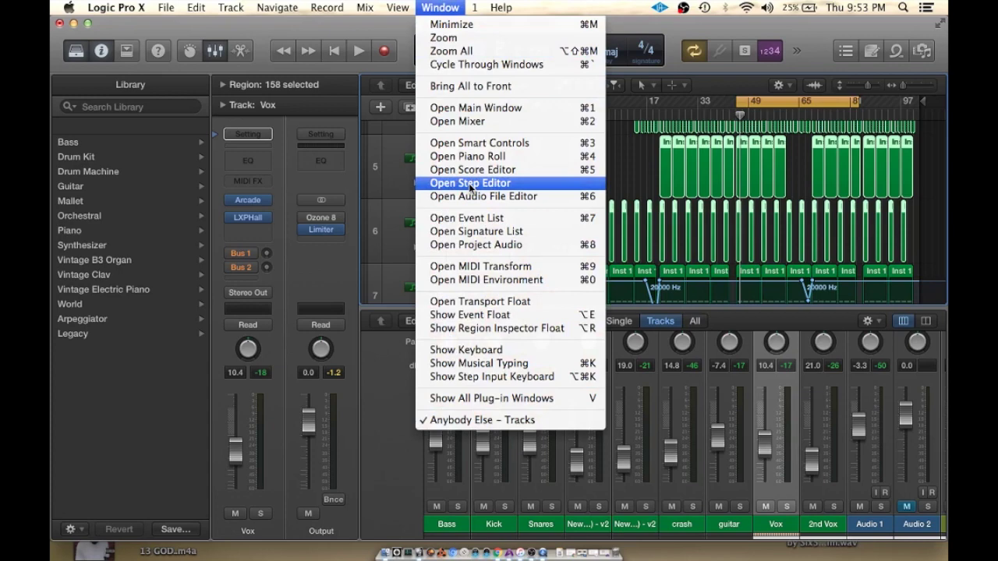
{"action": "mouse_move", "coordinate": [405, 6]}
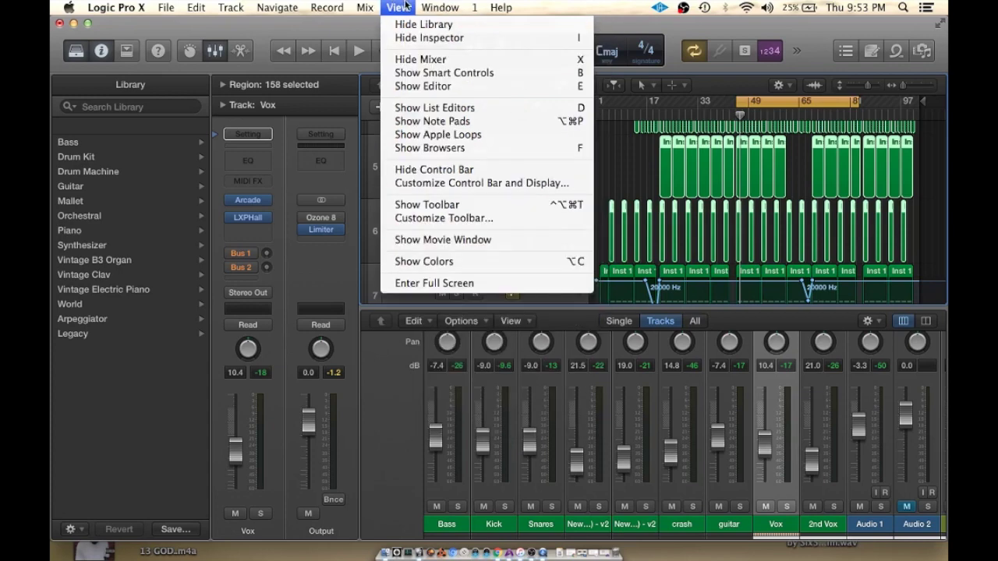
{"action": "left_click", "coordinate": [438, 261]}
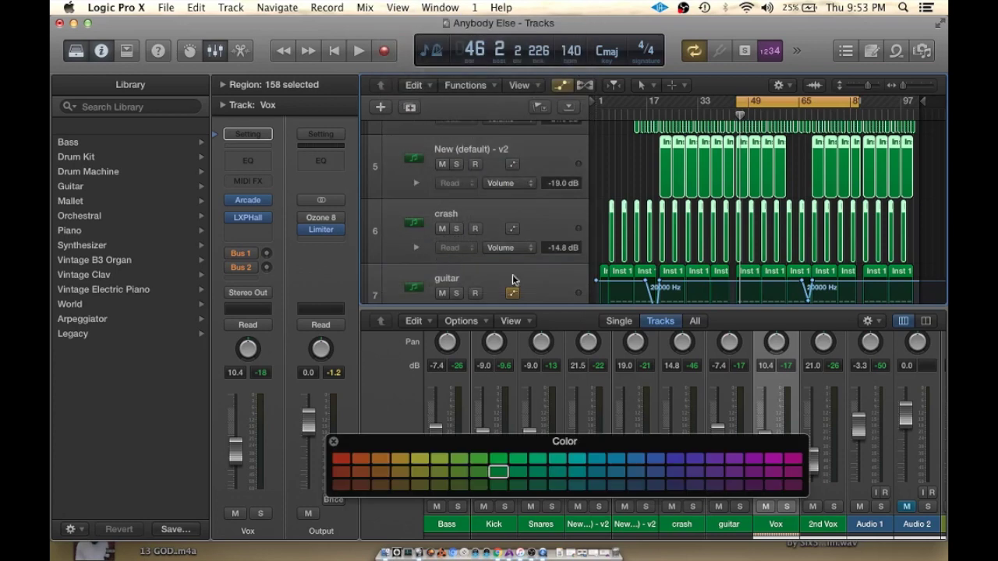
{"action": "left_click", "coordinate": [616, 459]}
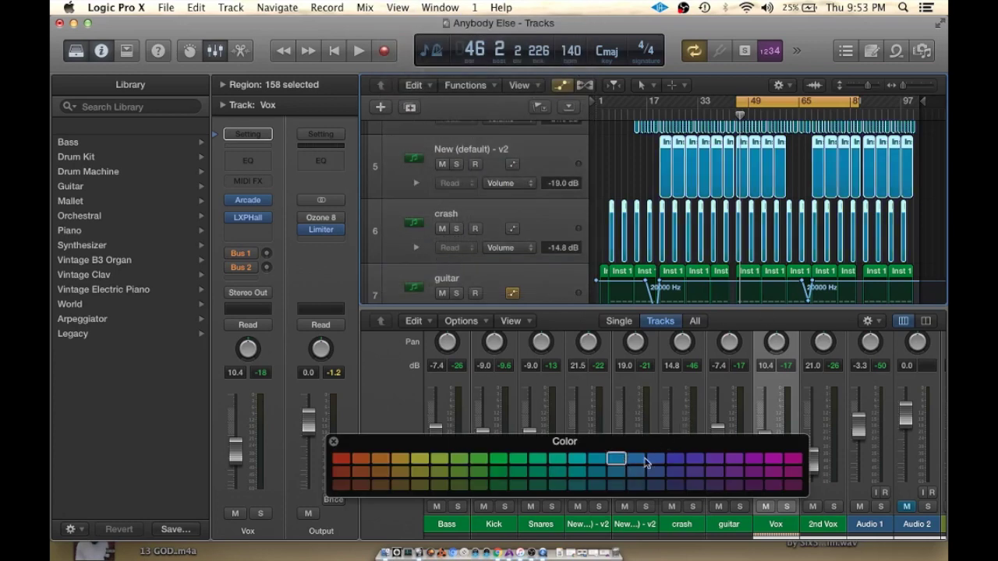
{"action": "left_click", "coordinate": [617, 471]}
Step: Select all regions on the guitar, Vox and 2nd Vox tracks and color them yellow
{"action": "scroll", "coordinate": [913, 160], "scroll_direction": "down", "scroll_amount": 3}
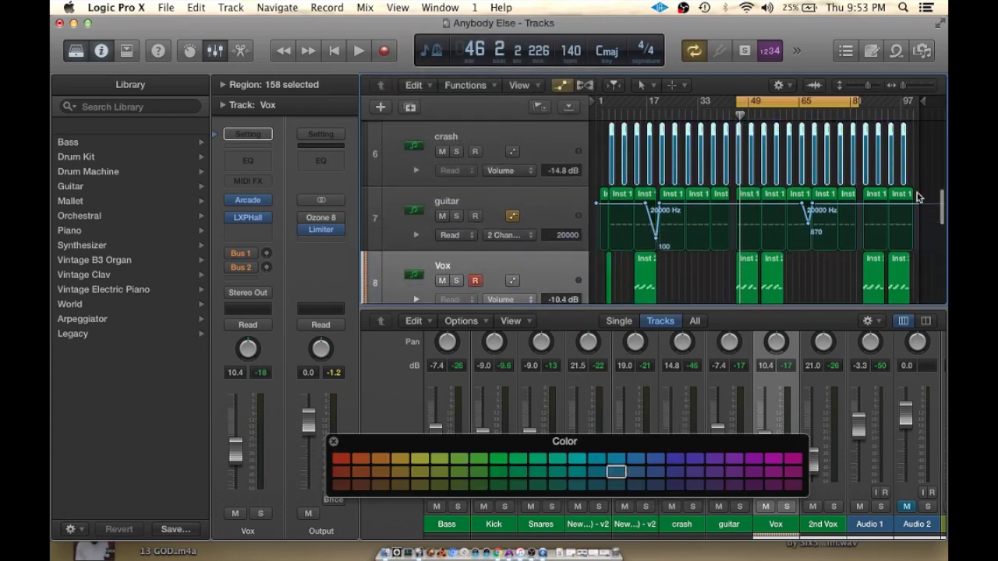
{"action": "left_click_drag", "start_coordinate": [917, 194], "coordinate": [570, 215]}
{"action": "left_click", "coordinate": [421, 459]}
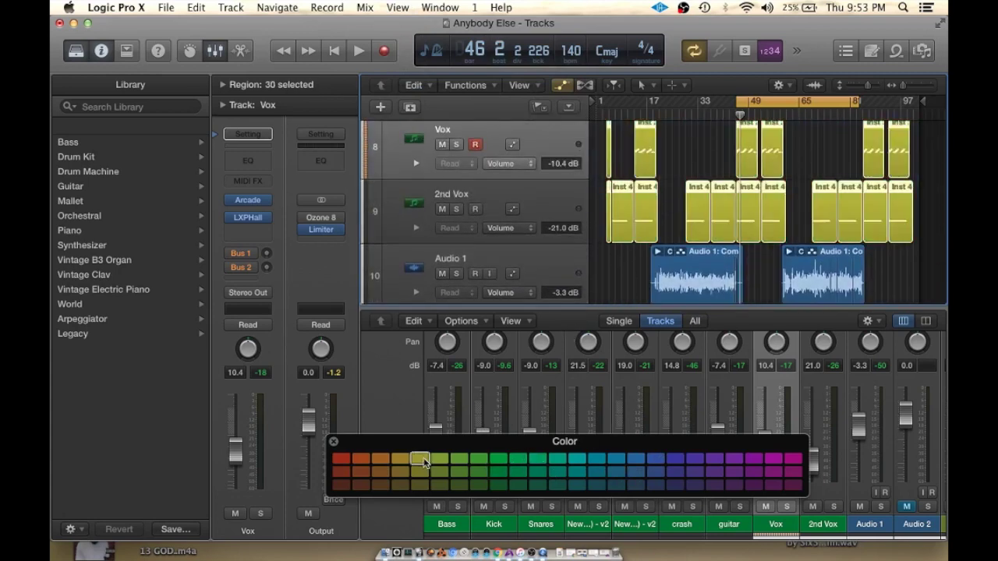
Step: Color both Audio 1 regions green, look over the recolored tracks and close the color palette
{"action": "scroll", "coordinate": [773, 159], "scroll_direction": "down", "scroll_amount": 3}
{"action": "left_click_drag", "start_coordinate": [873, 230], "coordinate": [557, 261]}
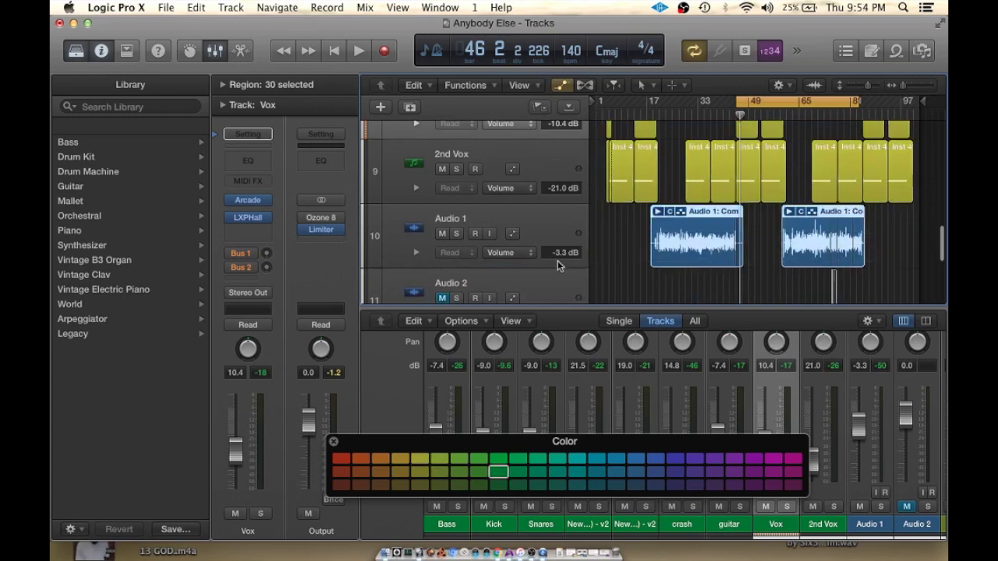
{"action": "left_click", "coordinate": [499, 472]}
{"action": "scroll", "coordinate": [769, 220], "scroll_direction": "up", "scroll_amount": 15}
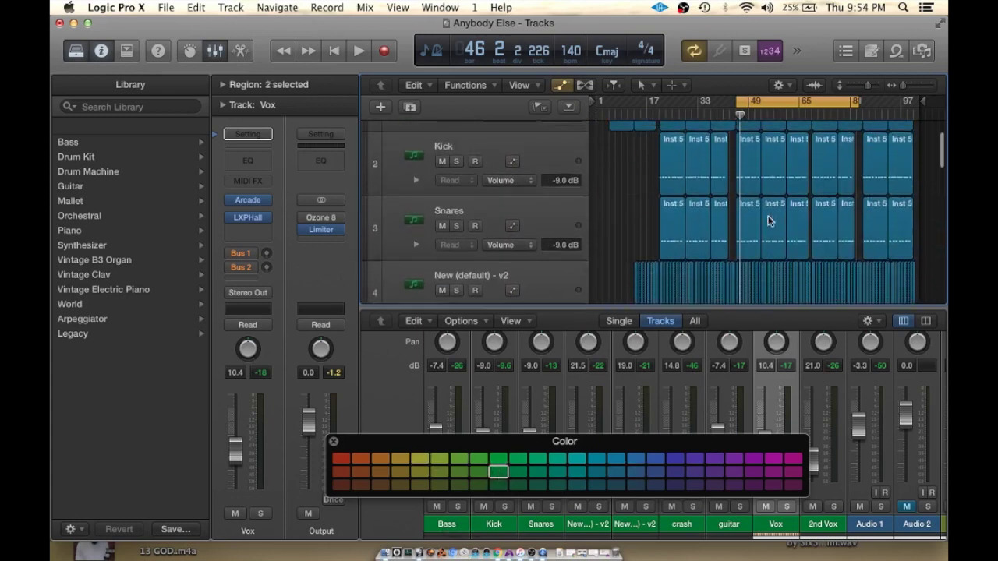
{"action": "scroll", "coordinate": [769, 221], "scroll_direction": "down", "scroll_amount": 15}
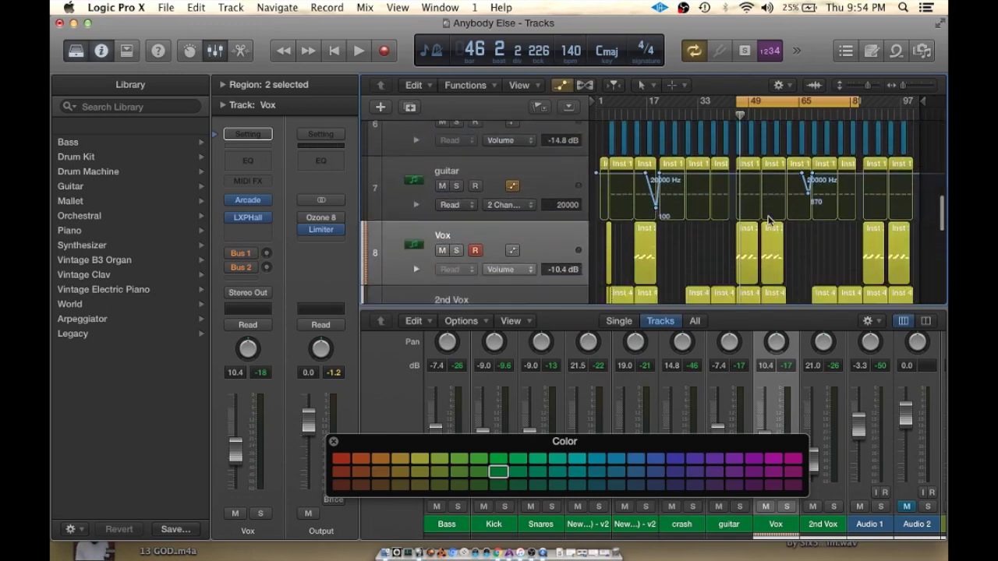
{"action": "left_click_drag", "start_coordinate": [707, 305], "coordinate": [707, 364]}
{"action": "left_click", "coordinate": [334, 443]}
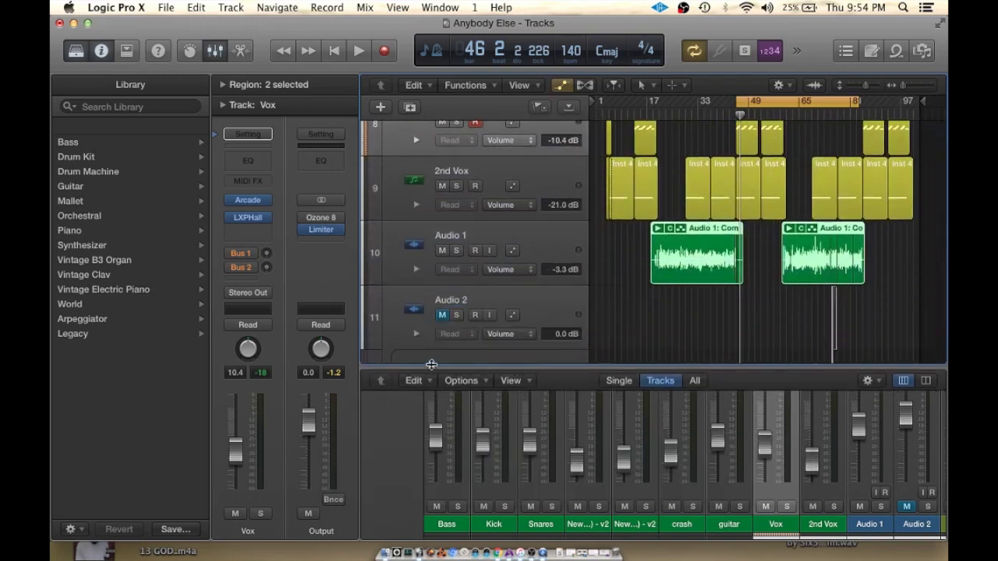
Step: Enlarge the Mixer area to show the channel strips' automation row and briefly play the mix
{"action": "left_click_drag", "start_coordinate": [431, 367], "coordinate": [414, 251]}
{"action": "scroll", "coordinate": [785, 160], "scroll_direction": "up", "scroll_amount": 15}
{"action": "key", "text": "space"}
{"action": "scroll", "coordinate": [666, 422], "scroll_direction": "left", "scroll_amount": 2}
{"action": "key", "text": "space"}
Step: Select the Bass through crash channel strips in the Mixer and color them blue
{"action": "left_click", "coordinate": [457, 519]}
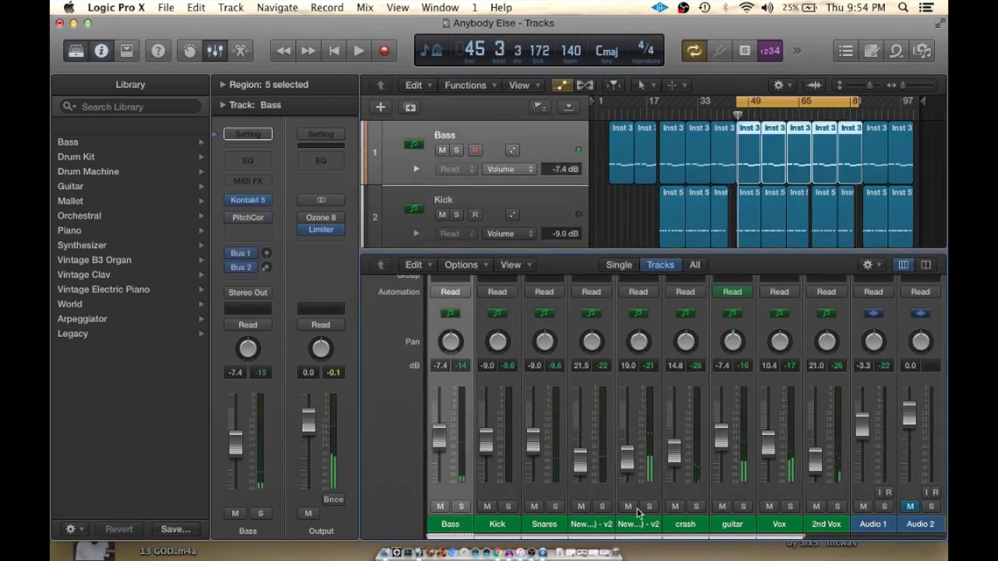
{"action": "left_click", "coordinate": [450, 7]}
{"action": "left_click", "coordinate": [429, 263]}
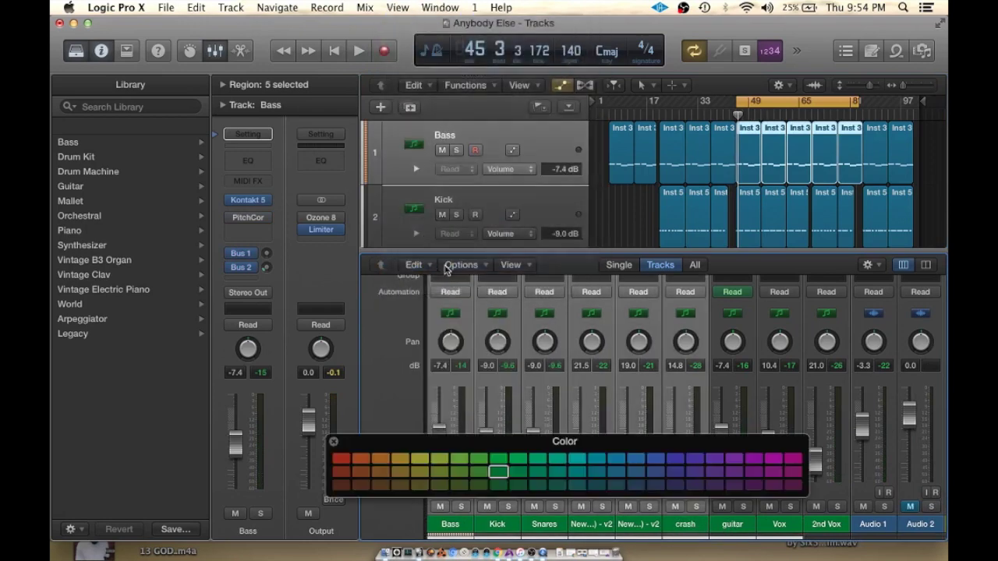
{"action": "left_click", "coordinate": [615, 458]}
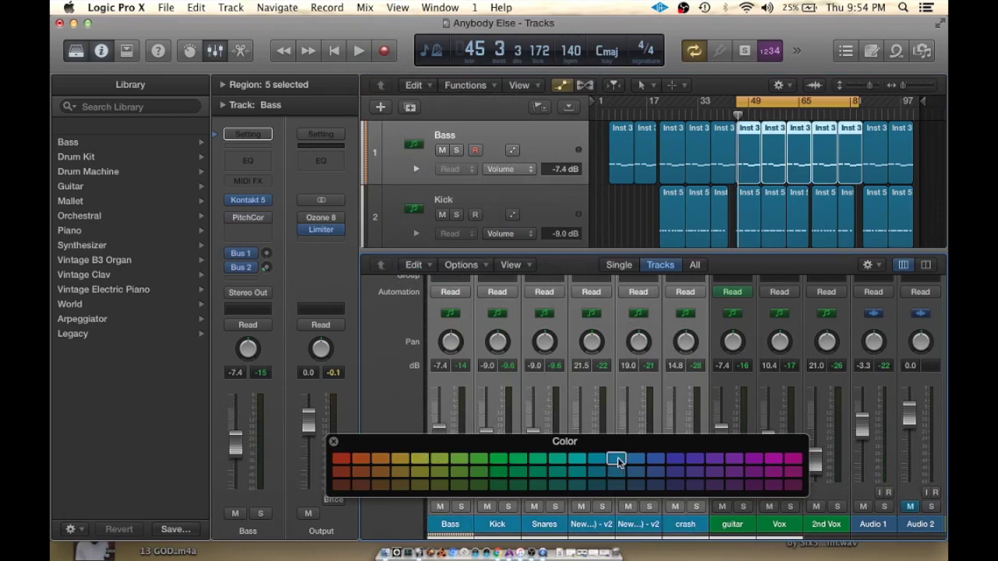
Step: Color the guitar, Vox and 2nd Vox channel strips yellow and the Audio 1 strip green, and close the color palette
{"action": "left_click", "coordinate": [744, 524]}
{"action": "left_click", "coordinate": [827, 522], "text": "shift"}
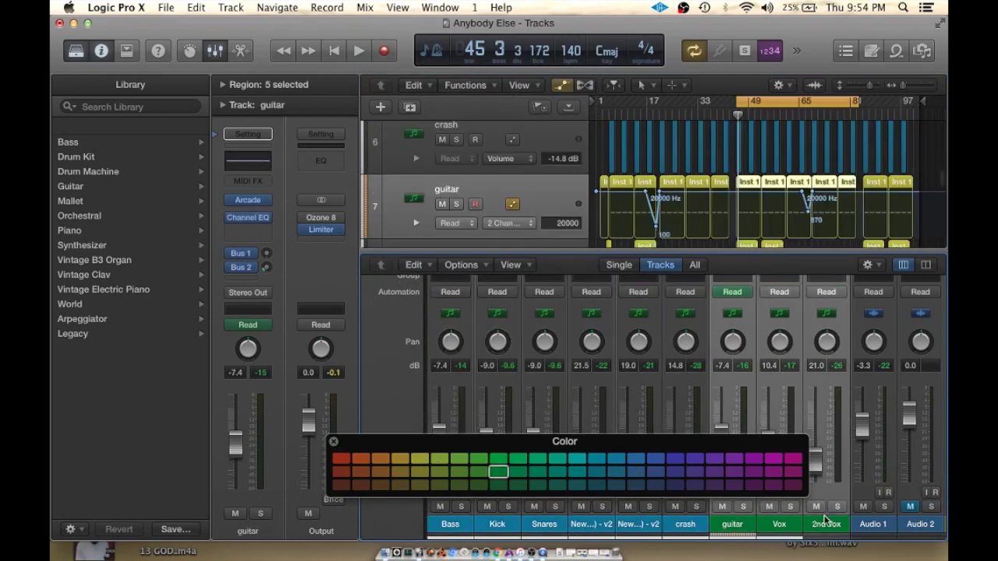
{"action": "left_click", "coordinate": [422, 458]}
{"action": "left_click", "coordinate": [883, 524]}
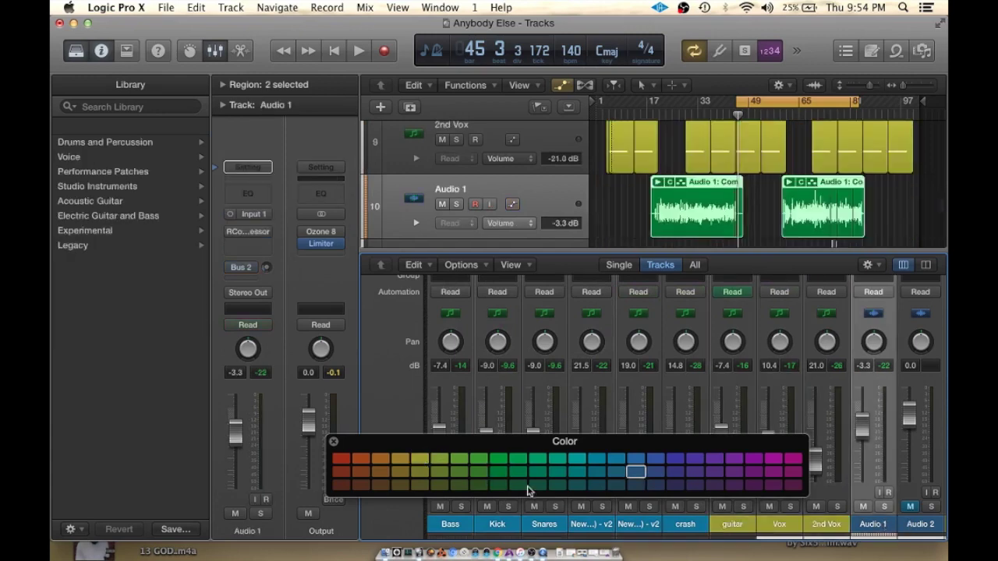
{"action": "left_click", "coordinate": [333, 442]}
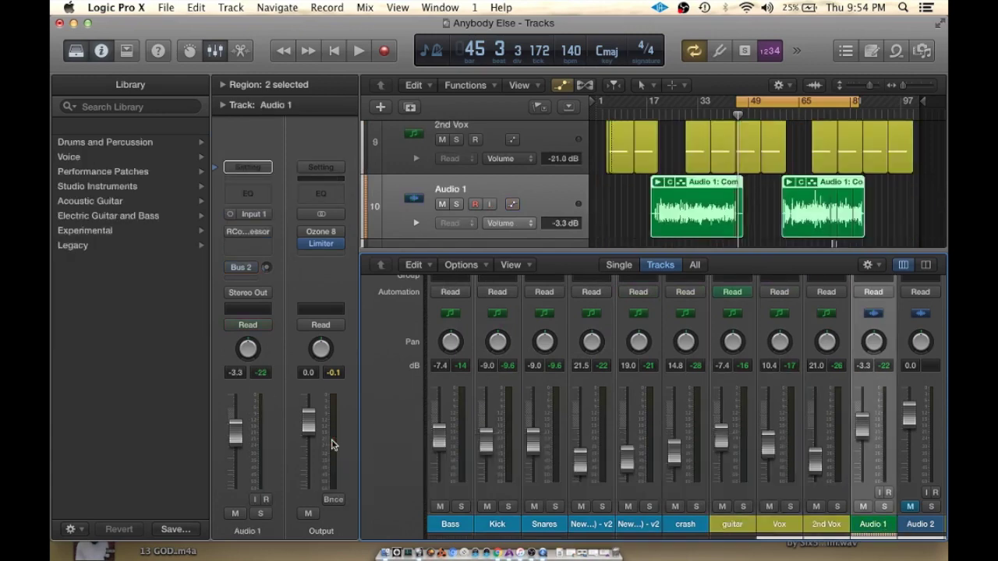
Step: Return to the start of the track list and enlarge the Tracks area so Bass, Kick and Snares show fully above the Mixer
{"action": "scroll", "coordinate": [635, 486], "scroll_direction": "up", "scroll_amount": 5}
{"action": "scroll", "coordinate": [640, 495], "scroll_direction": "down", "scroll_amount": 5}
{"action": "scroll", "coordinate": [782, 194], "scroll_direction": "up", "scroll_amount": 10}
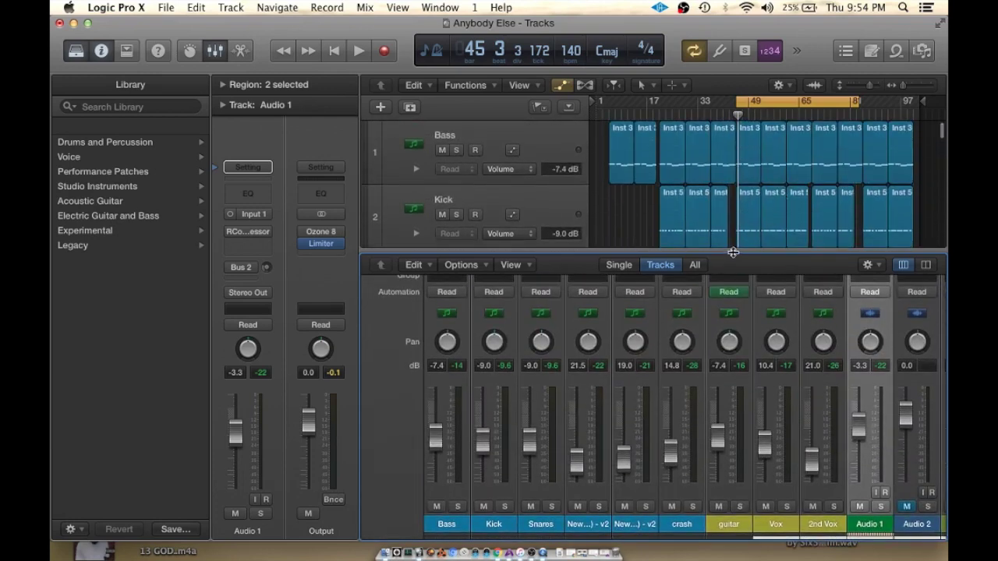
{"action": "left_click_drag", "start_coordinate": [732, 253], "coordinate": [753, 399]}
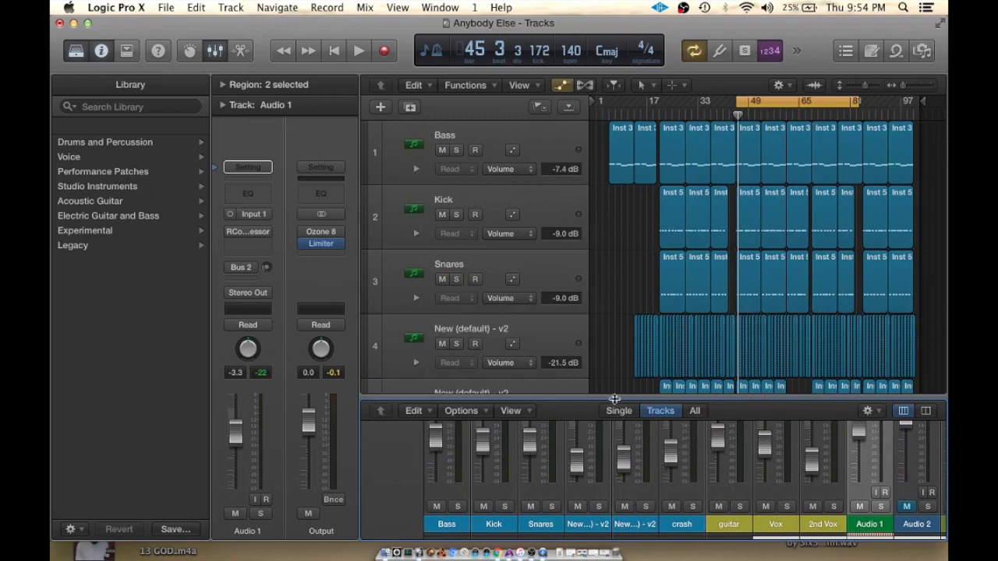
{"action": "left_click_drag", "start_coordinate": [615, 399], "coordinate": [612, 331]}
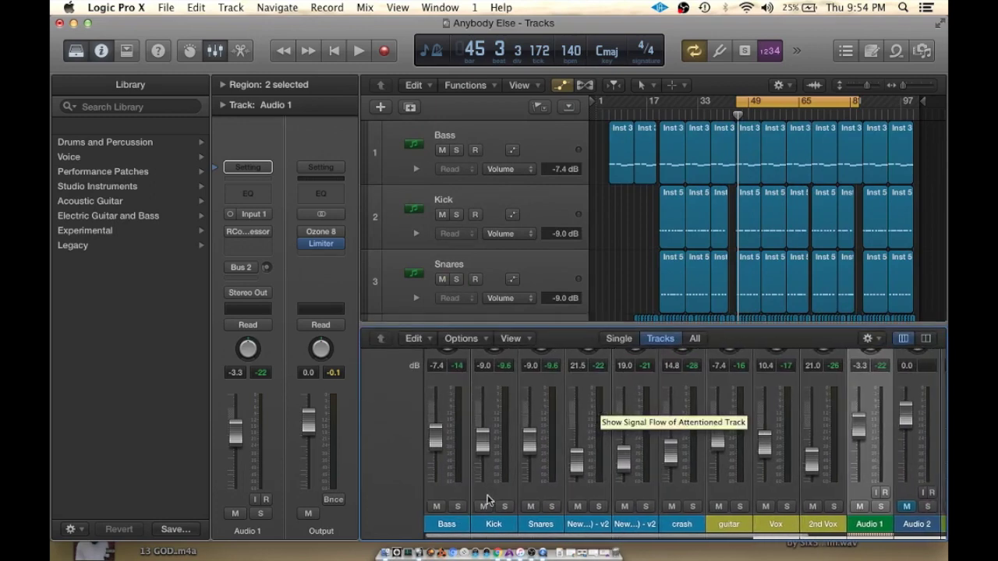
Step: Play from bar 45 while adding solos one by one from Bass through 2nd Vox, and stop playback and clear all solos
{"action": "key", "text": "space"}
{"action": "left_click", "coordinate": [458, 507]}
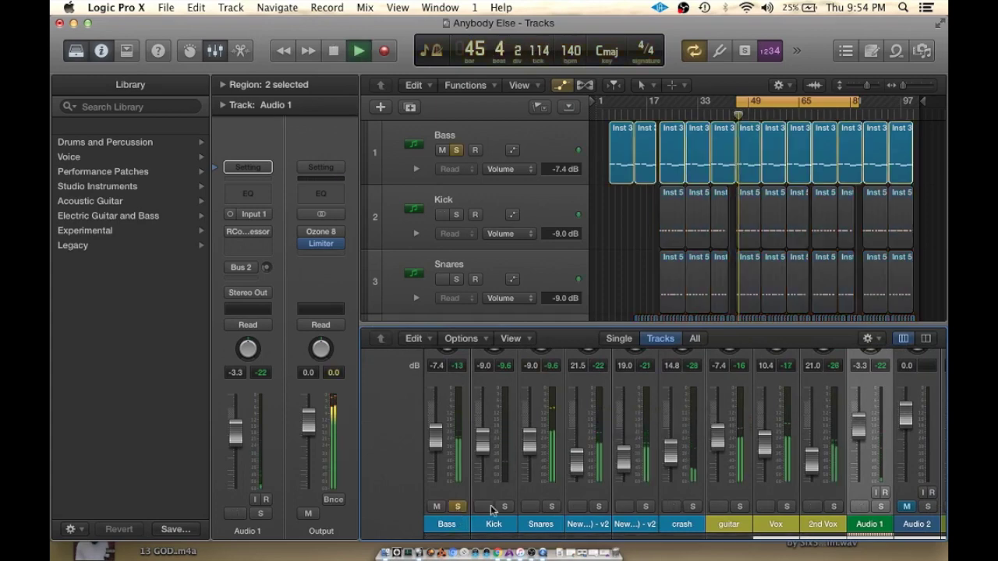
{"action": "left_click", "coordinate": [503, 507]}
{"action": "left_click", "coordinate": [551, 507]}
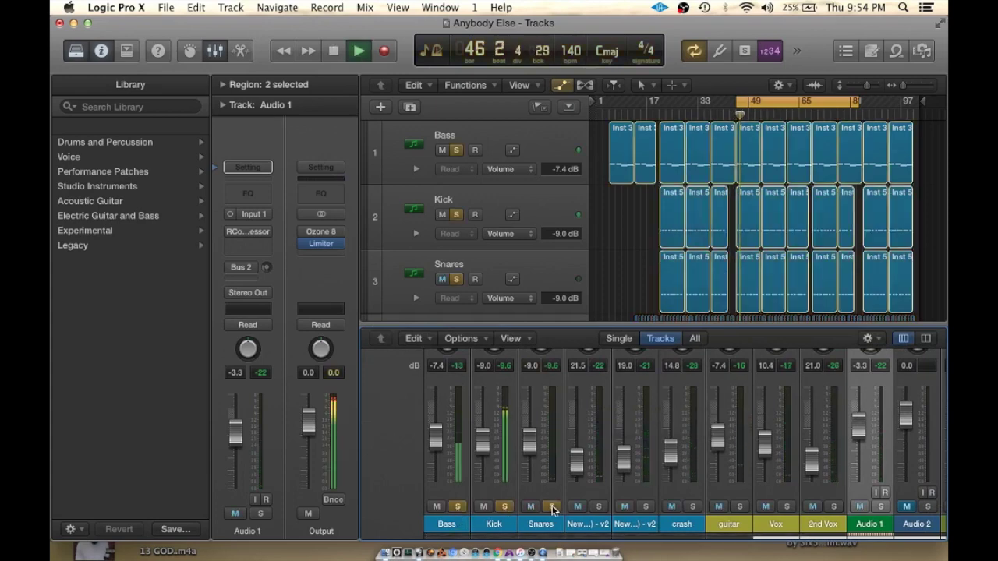
{"action": "left_click", "coordinate": [599, 506]}
{"action": "left_click", "coordinate": [645, 506]}
{"action": "left_click", "coordinate": [692, 506]}
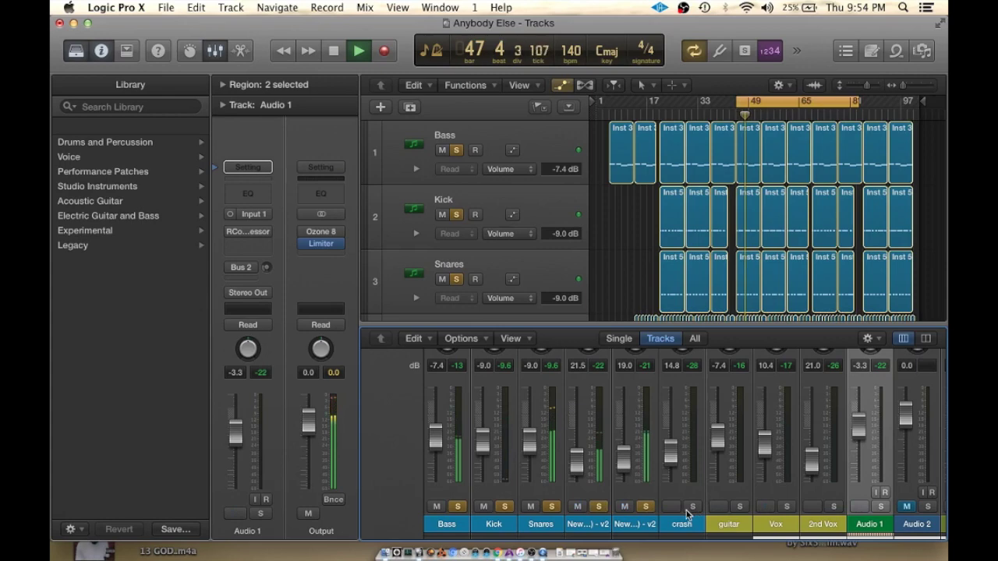
{"action": "left_click", "coordinate": [737, 507]}
{"action": "left_click", "coordinate": [785, 507]}
{"action": "left_click", "coordinate": [833, 507]}
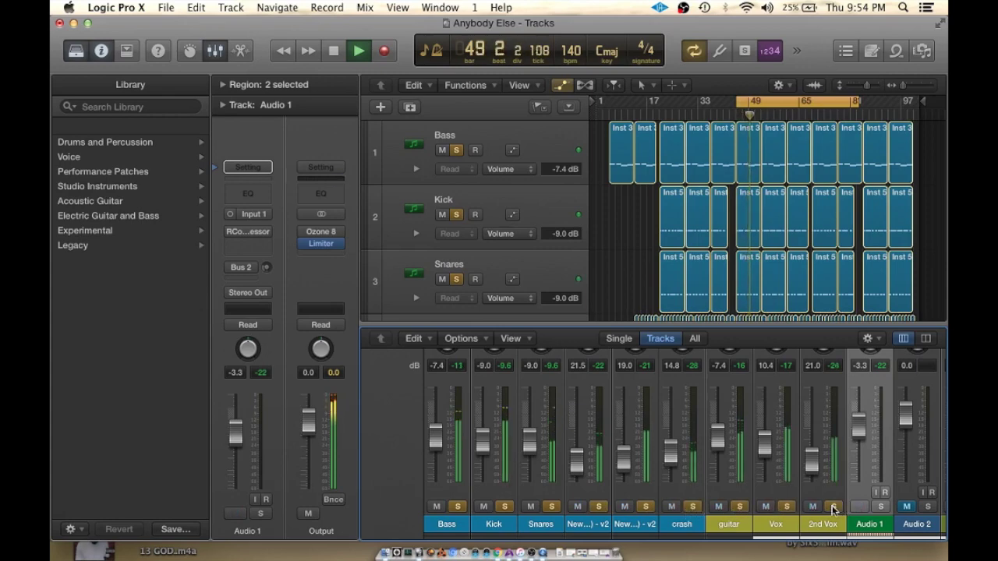
{"action": "key", "text": "space"}
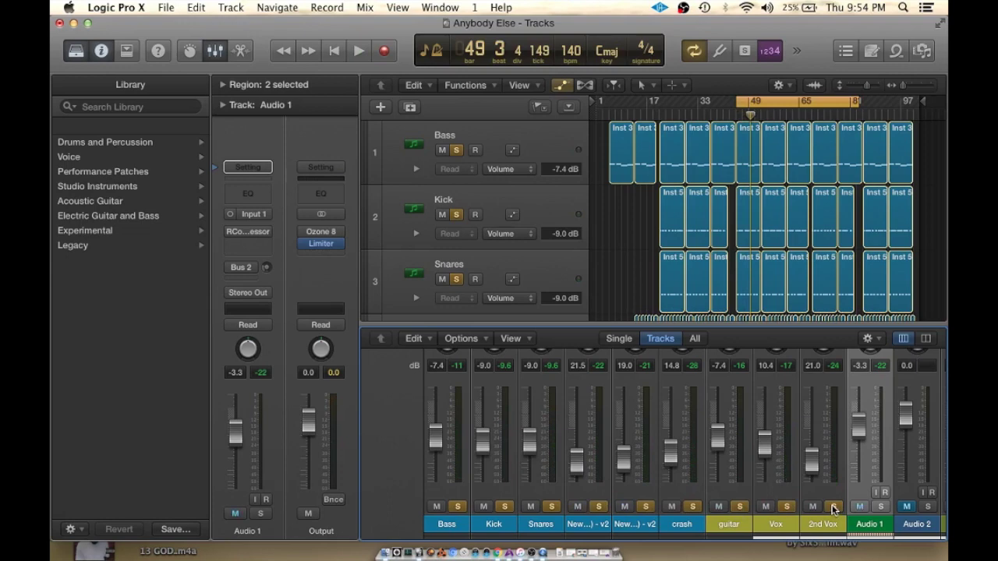
{"action": "left_click", "coordinate": [833, 507], "text": "alt"}
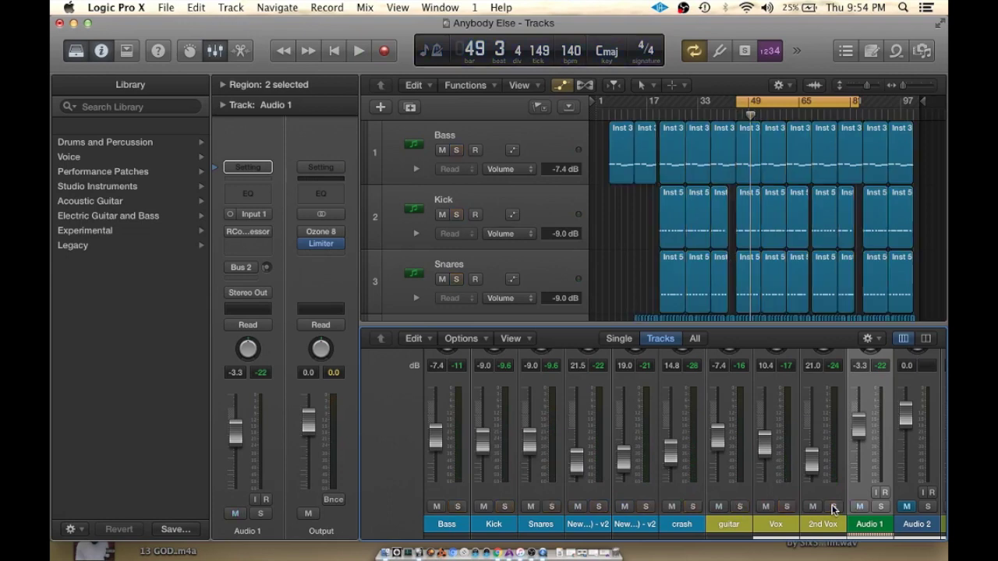
{"action": "scroll", "coordinate": [656, 192], "scroll_direction": "down", "scroll_amount": 2}
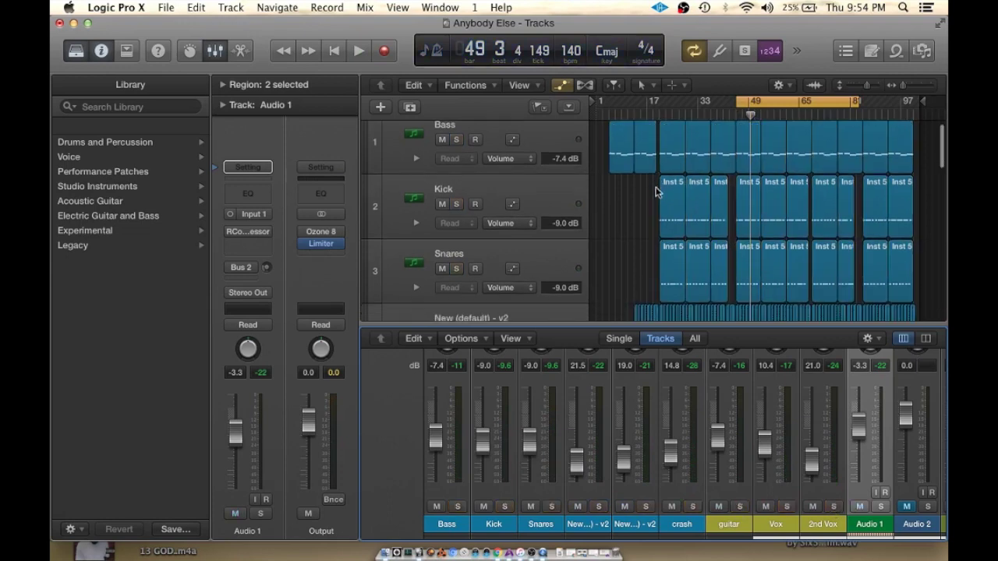